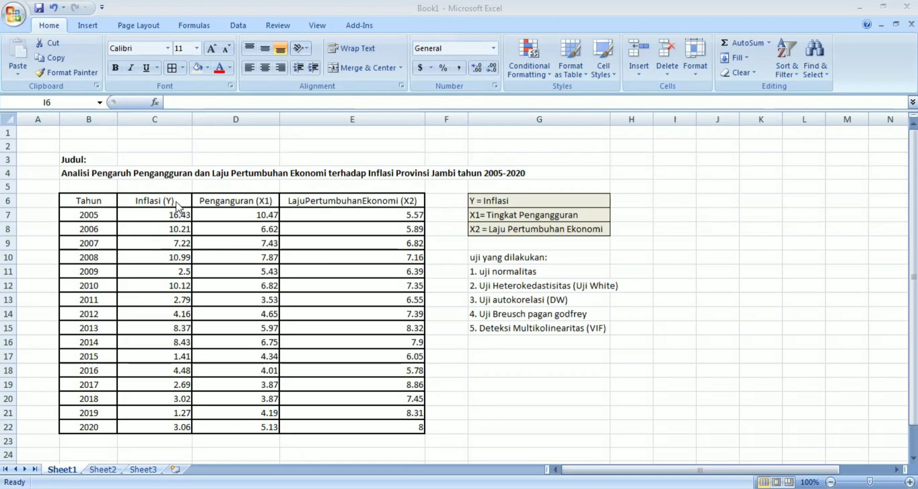
pyautogui.click(177, 203)
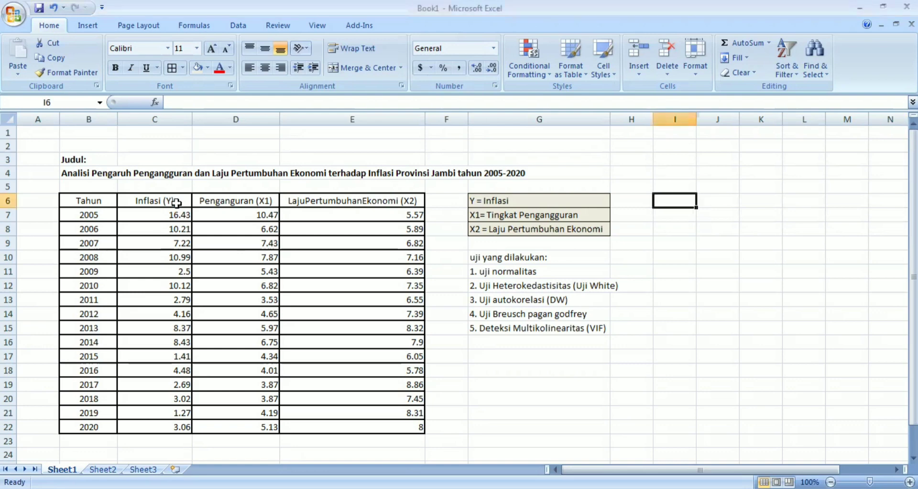
pyautogui.click(176, 202)
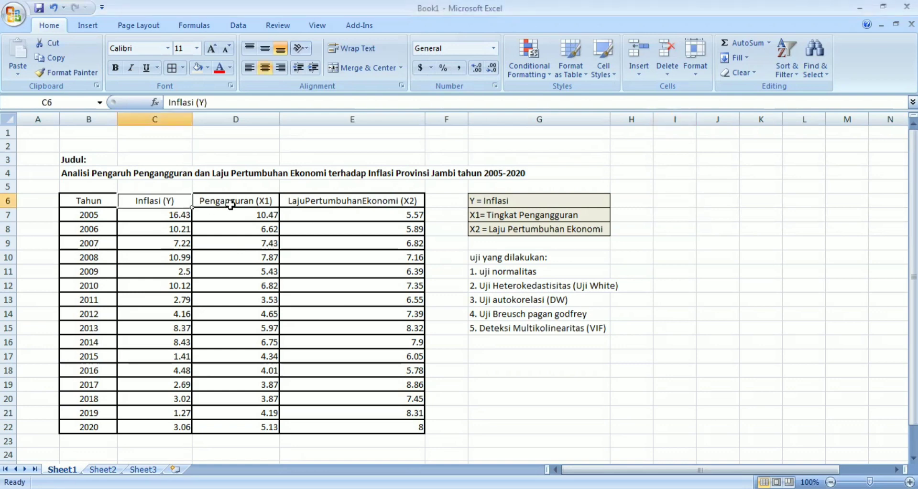
pyautogui.click(230, 204)
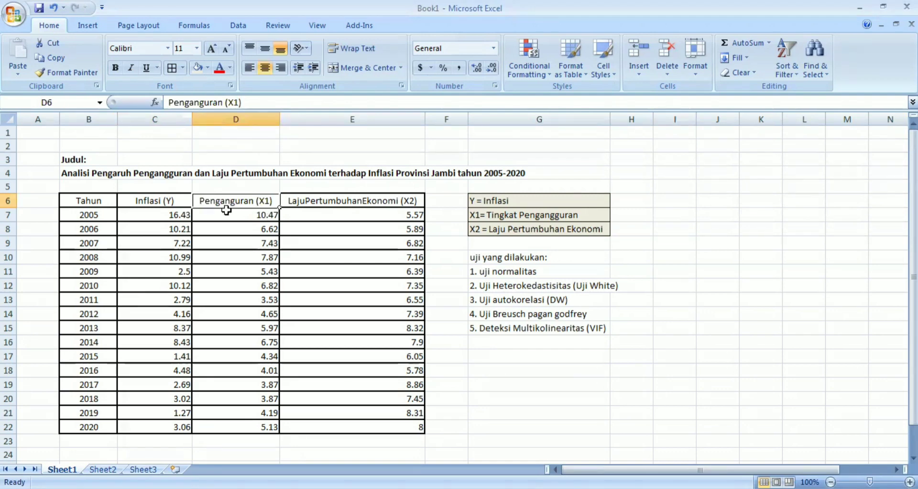
pyautogui.click(395, 212)
pyautogui.click(678, 281)
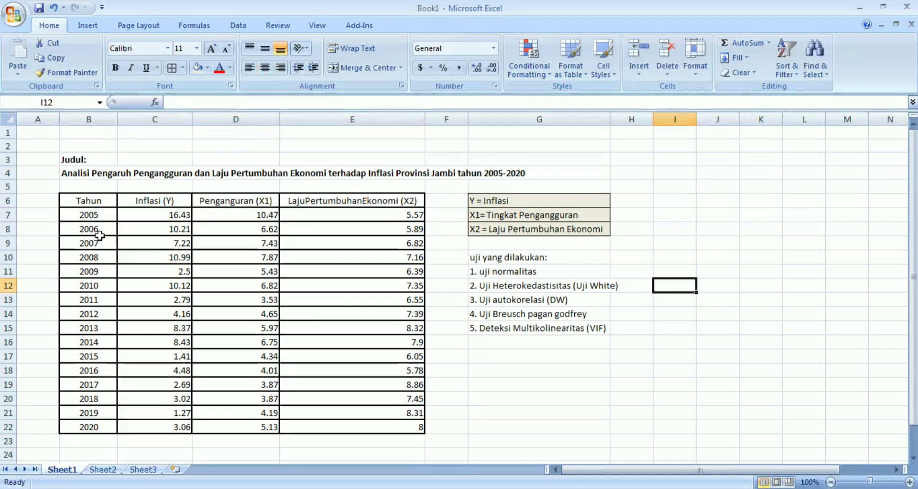
# Copy the Inflasi (Y), Penganguran (X1) and LajuPertumbuhanEkonomi (X2) columns with their headings, cells C6:E22
pyautogui.click(124, 203)
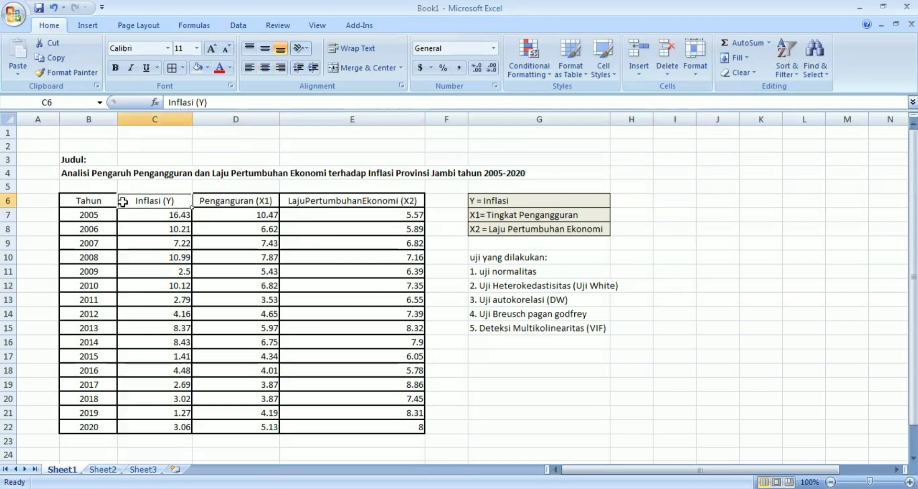
pyautogui.moveTo(148, 201); pyautogui.dragTo(375, 422)
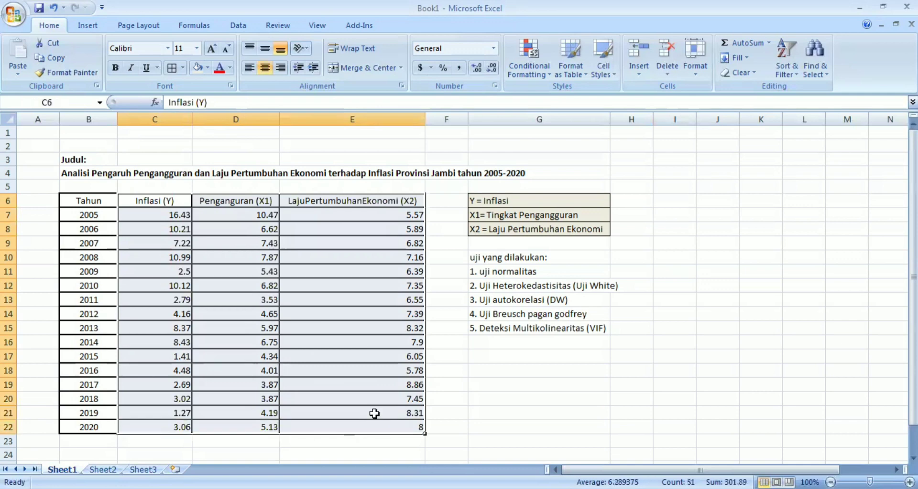
pyautogui.rightClick(319, 243)
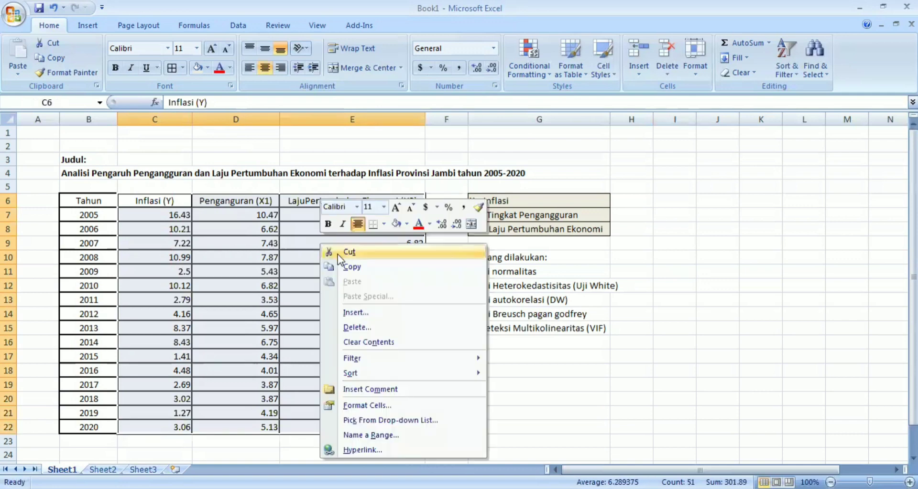
pyautogui.click(348, 267)
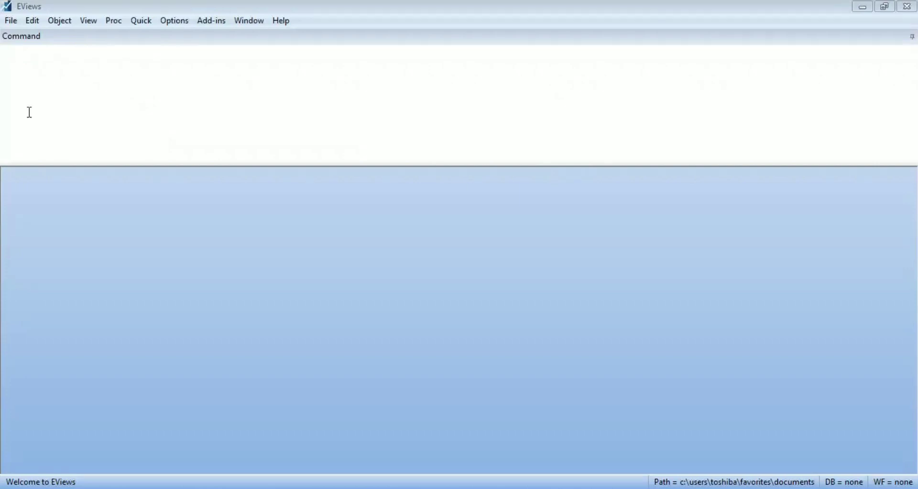
# Switch to EViews and create a new regular-frequency annual workfile running from 2005 to 2020
pyautogui.click(9, 21)
pyautogui.moveTo(140, 35)
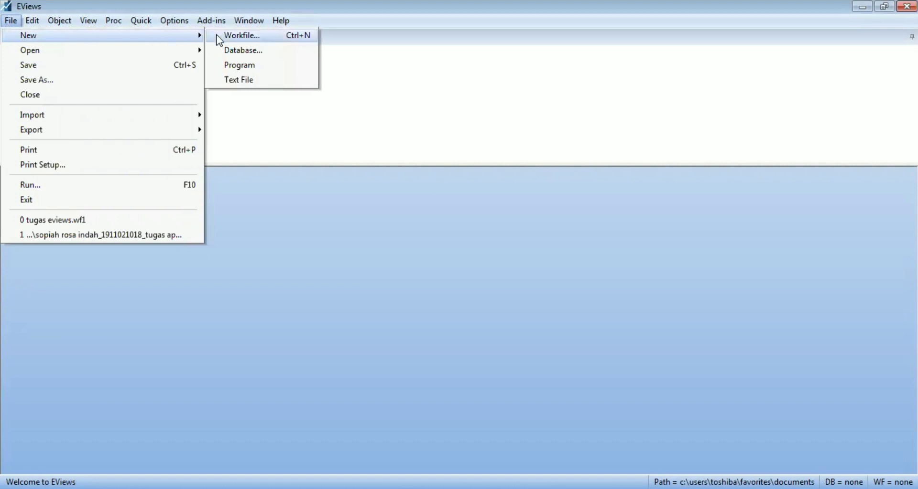
pyautogui.click(234, 36)
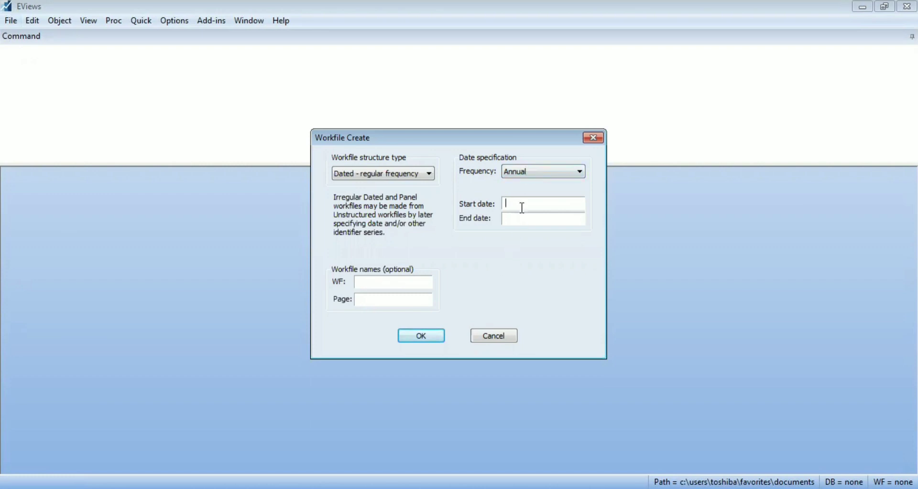
pyautogui.write('2005')
pyautogui.click(533, 220)
pyautogui.write('2020')
pyautogui.click(438, 334)
pyautogui.moveTo(253, 188); pyautogui.dragTo(423, 173)
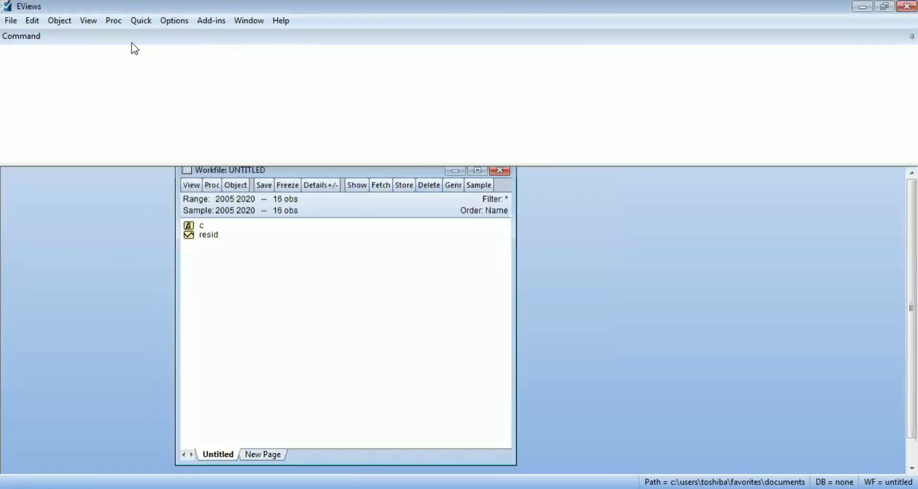
# Open an empty group for editing series and maximize its window
pyautogui.click(138, 22)
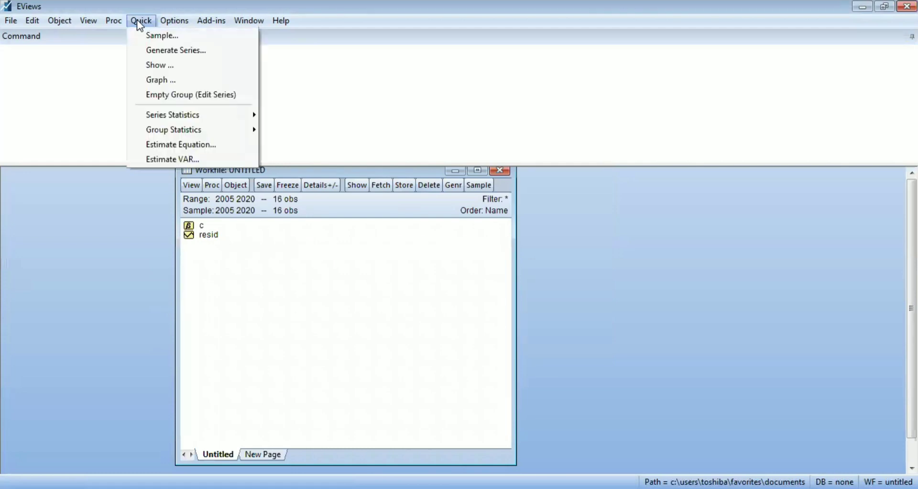
pyautogui.click(175, 99)
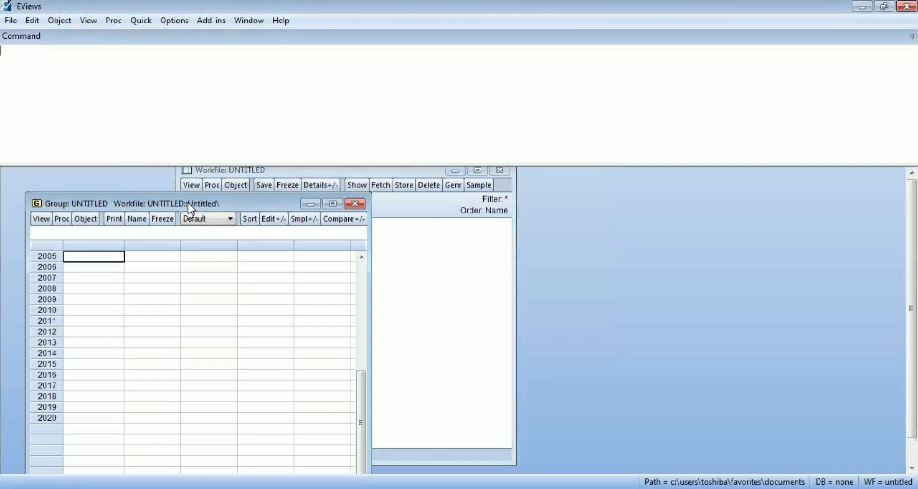
pyautogui.moveTo(189, 206); pyautogui.dragTo(427, 168)
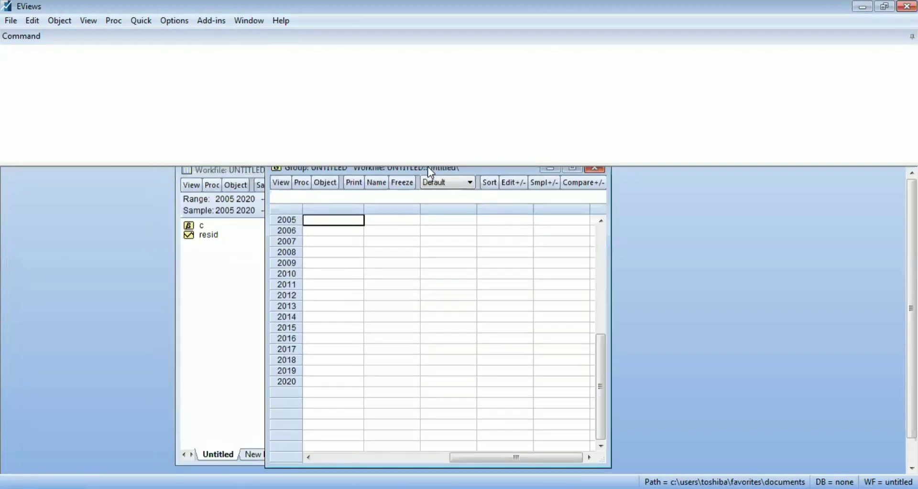
pyautogui.click(577, 169)
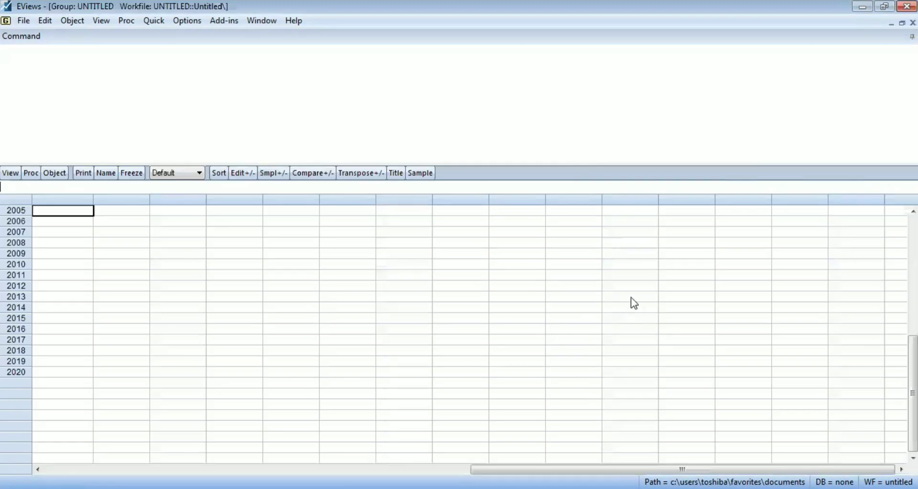
# Paste the copied spreadsheet data into the empty group, starting in the first column's name cell above 2005
pyautogui.click(912, 212)
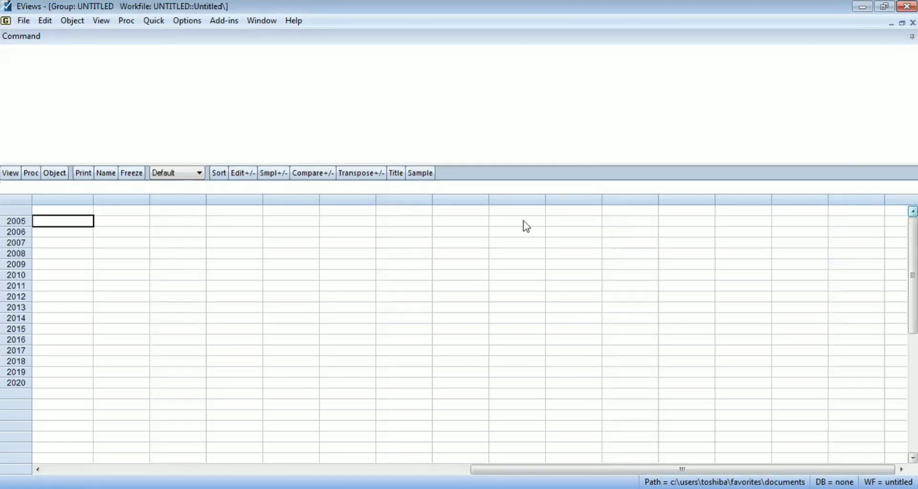
pyautogui.click(86, 211)
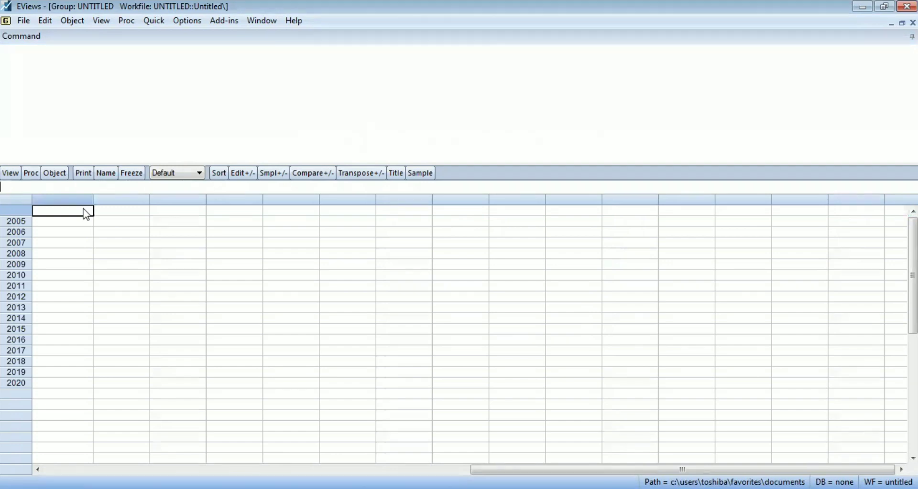
pyautogui.rightClick(84, 209)
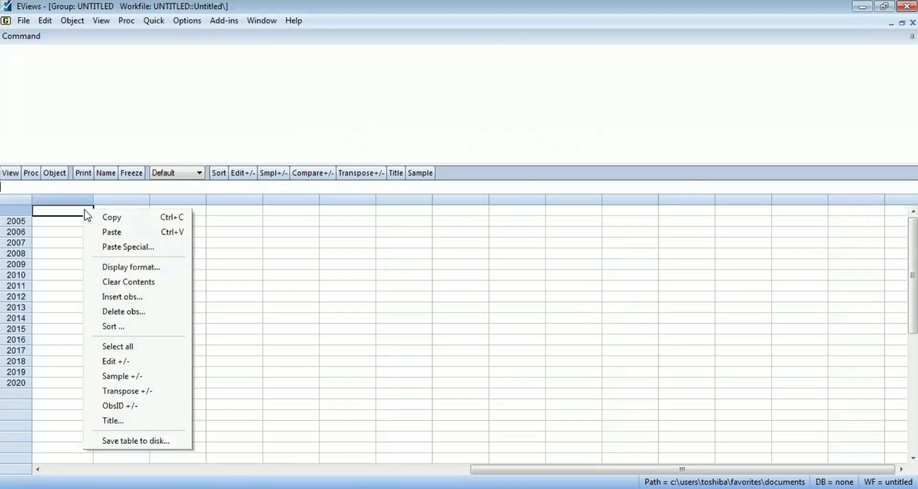
pyautogui.click(106, 232)
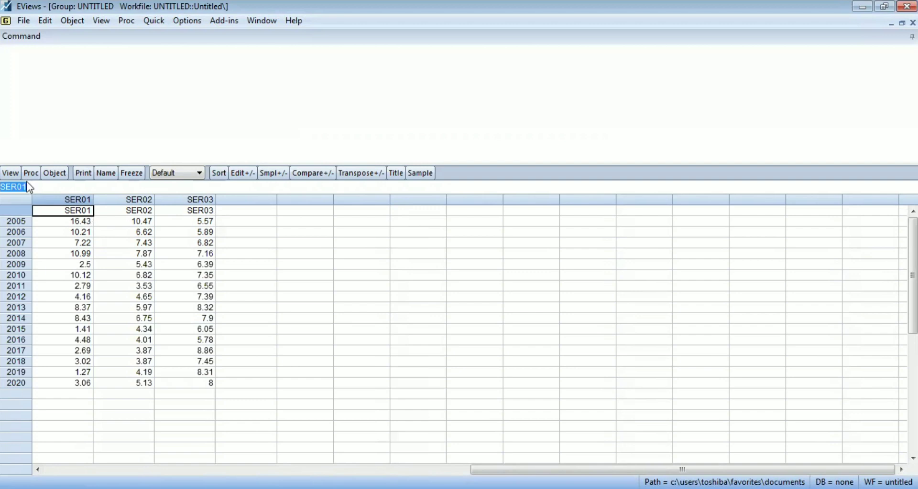
# Rename the first series, SER01, as Y
pyautogui.click(80, 233)
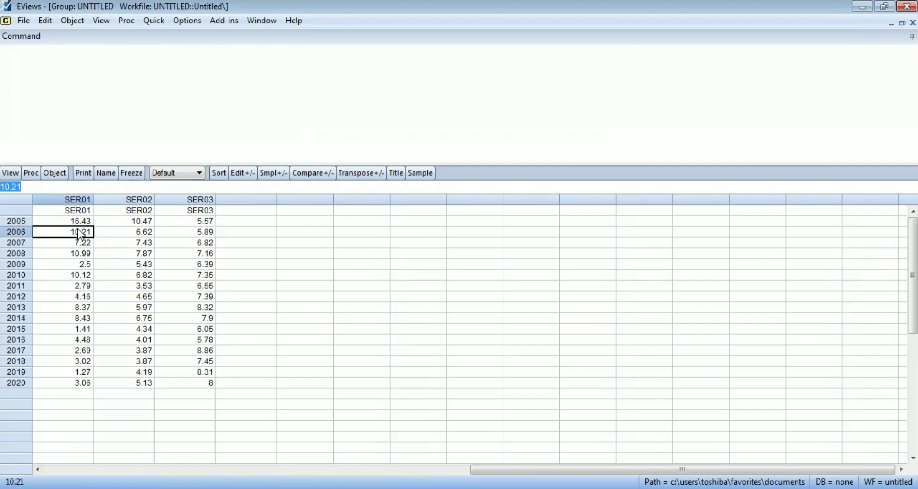
pyautogui.click(79, 212)
pyautogui.press('BackSpace')
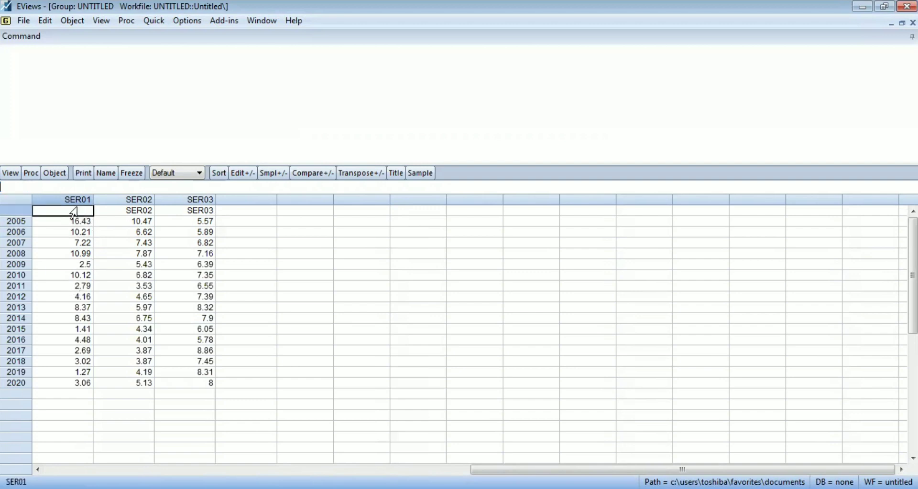
pyautogui.write('Y')
pyautogui.press('Return')
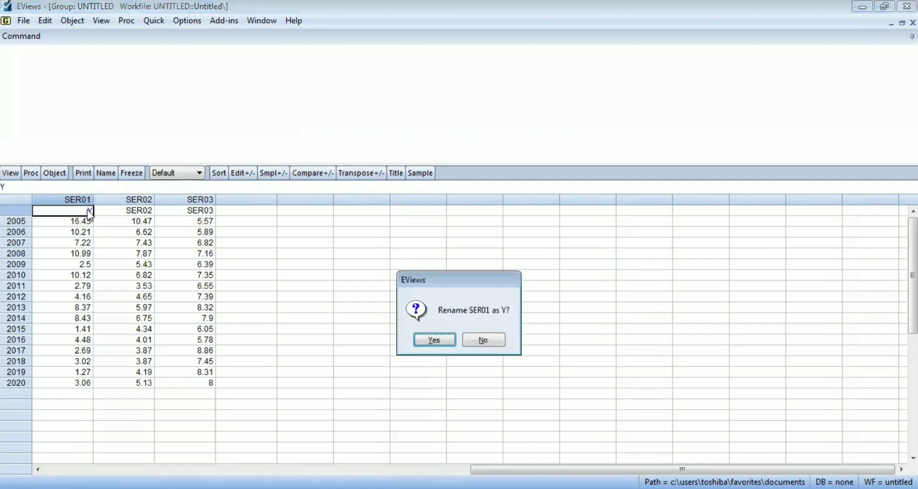
pyautogui.click(434, 341)
# Rename the second series, SER02, as X1
pyautogui.click(143, 211)
pyautogui.press('BackSpace')
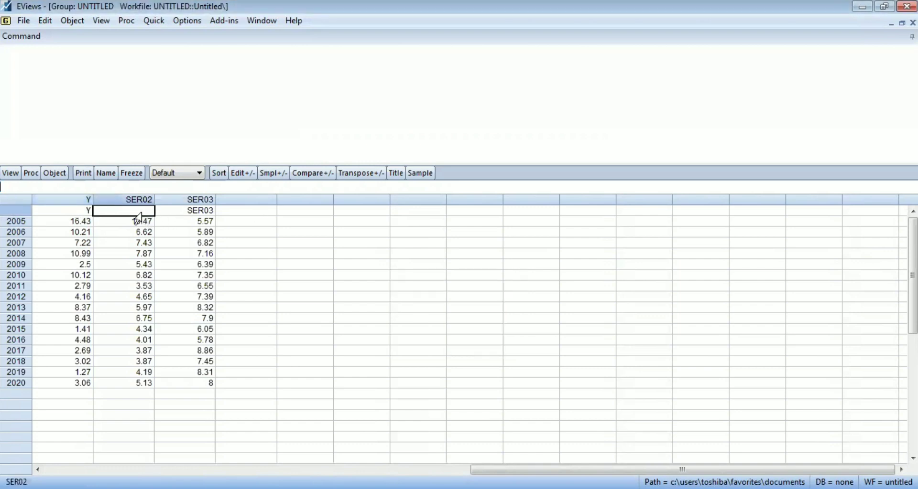
pyautogui.write('X1')
pyautogui.press('Return')
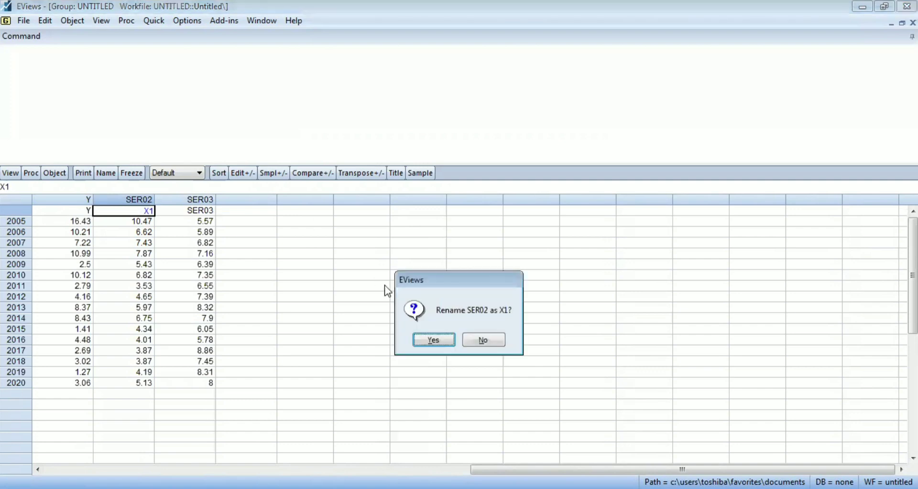
pyautogui.click(431, 342)
# Rename the third series, SER03, as X2
pyautogui.click(199, 211)
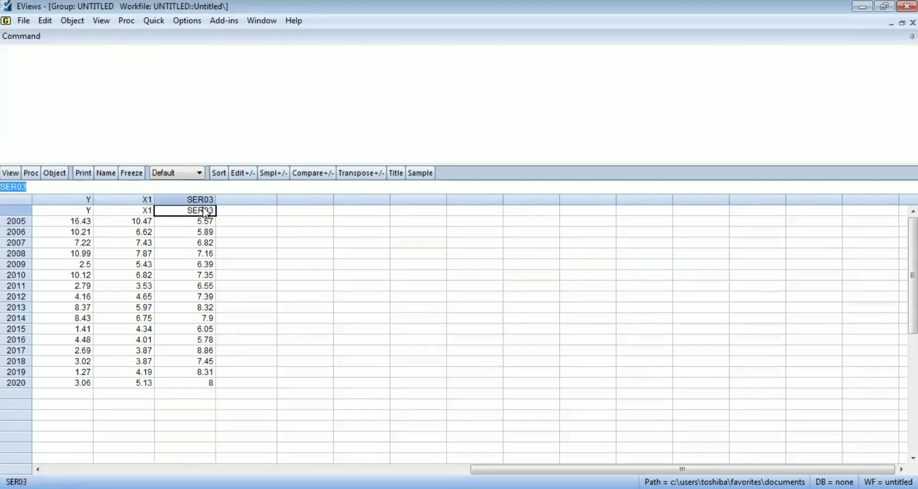
pyautogui.press('BackSpace')
pyautogui.write('X2')
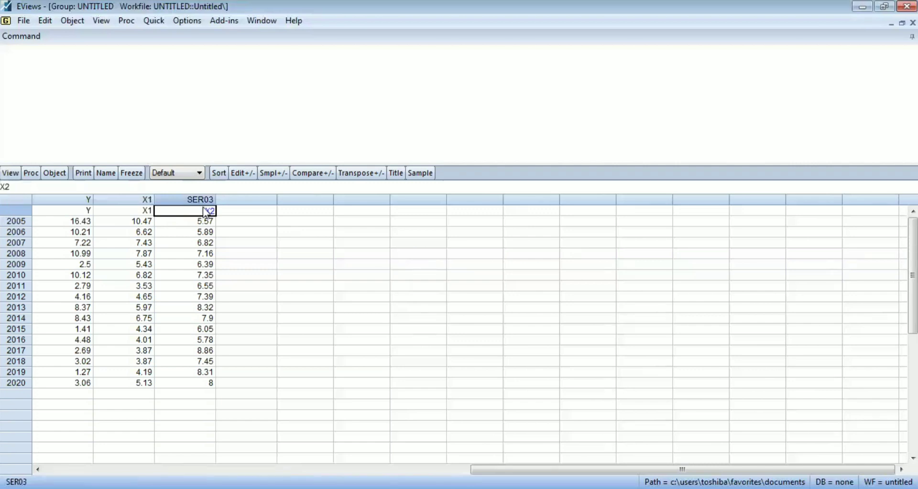
pyautogui.press('Return')
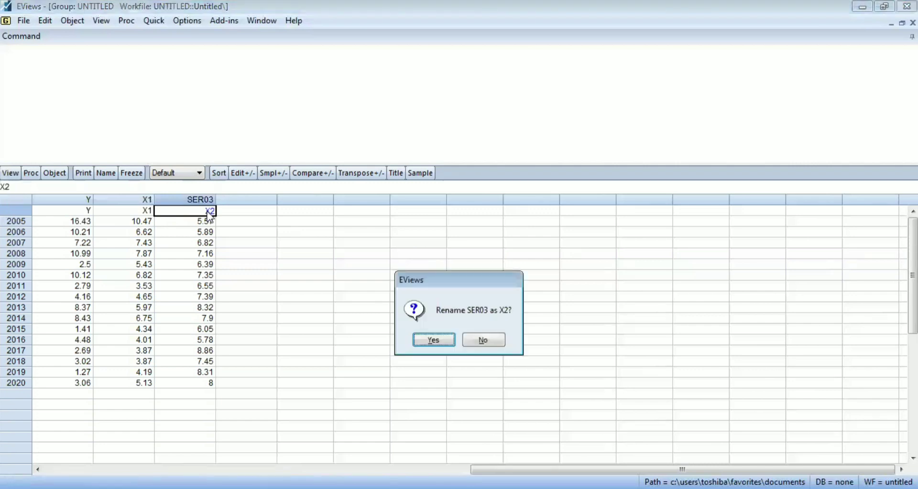
pyautogui.click(449, 341)
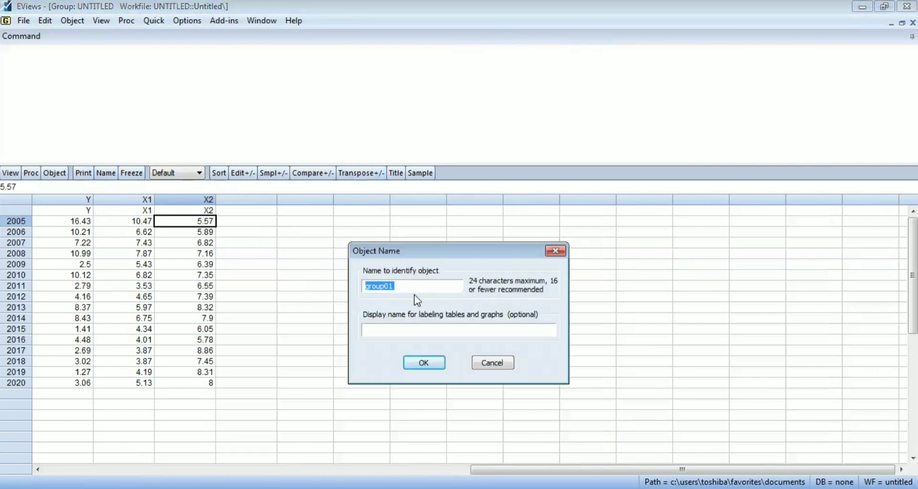
# Name the group group01 and close it to return to the workfile
pyautogui.click(435, 366)
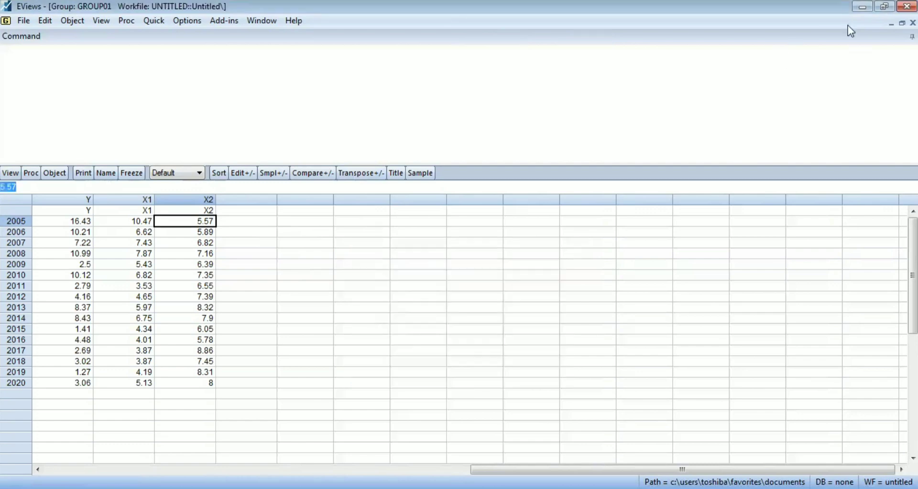
pyautogui.click(912, 22)
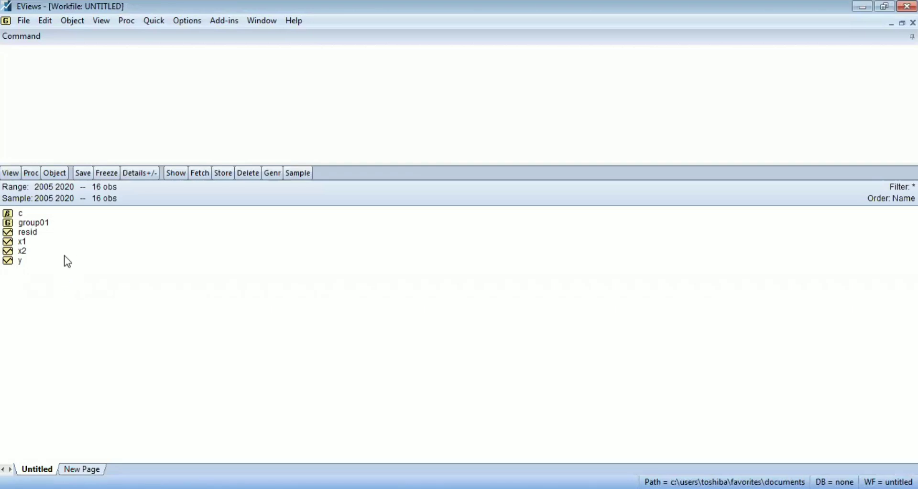
# Open the series y, x1 and x2 together as an equation, with y as the dependent variable
pyautogui.click(22, 242)
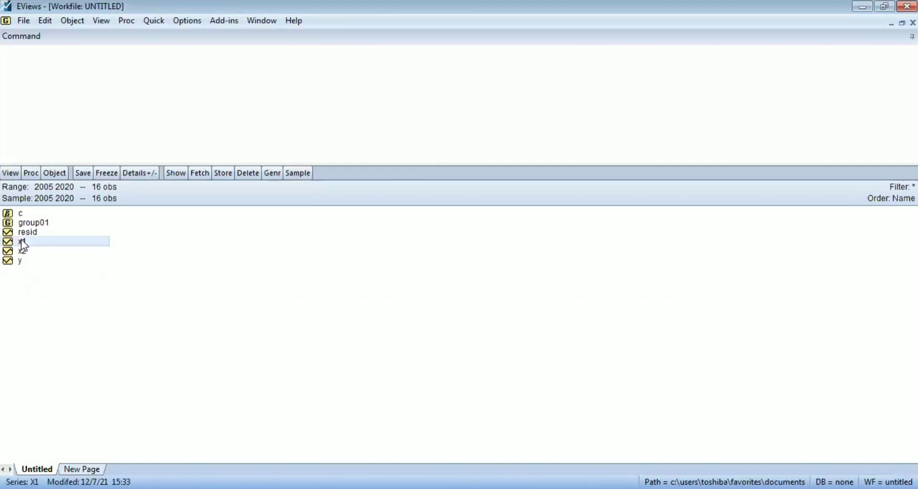
pyautogui.click(26, 264)
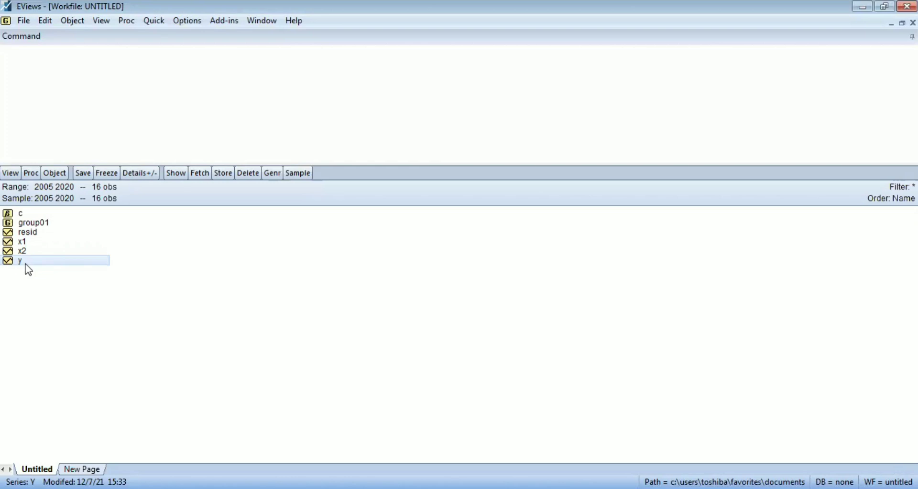
pyautogui.keyDown('ctrl'); pyautogui.click(22, 241); pyautogui.keyUp('ctrl')
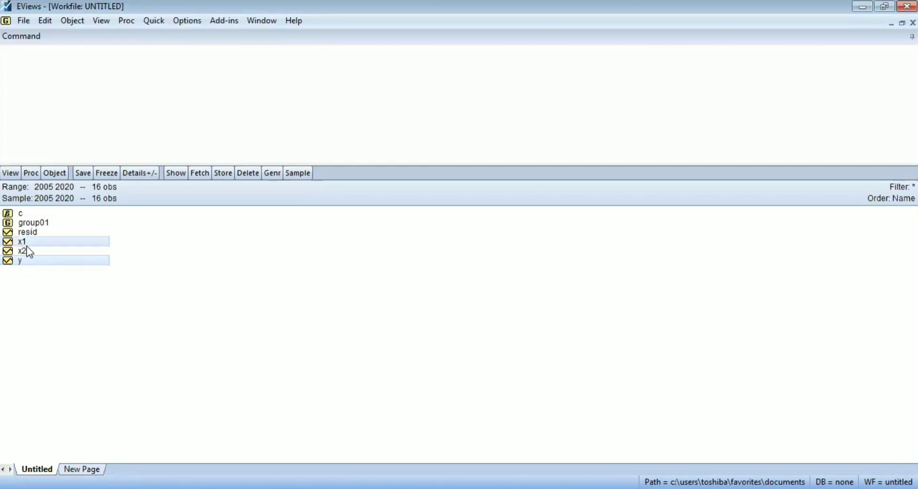
pyautogui.keyDown('ctrl'); pyautogui.click(26, 252); pyautogui.keyUp('ctrl')
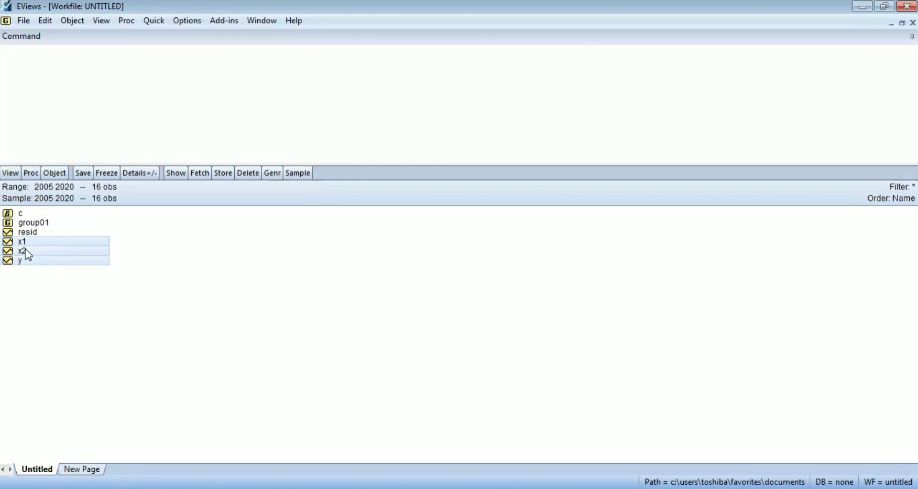
pyautogui.rightClick(26, 251)
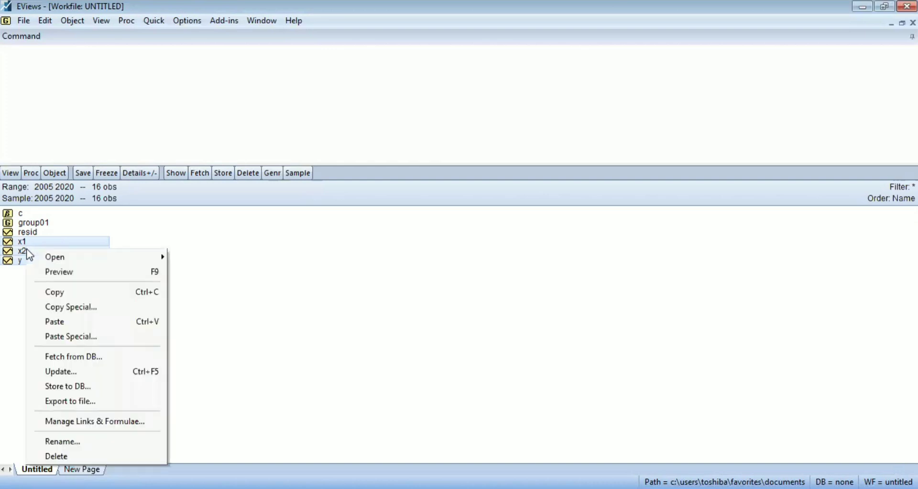
pyautogui.moveTo(48, 256)
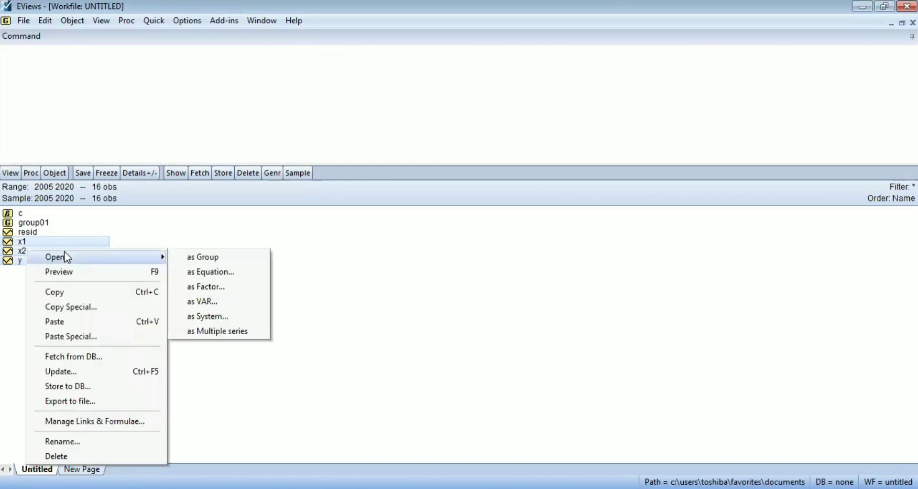
pyautogui.click(199, 272)
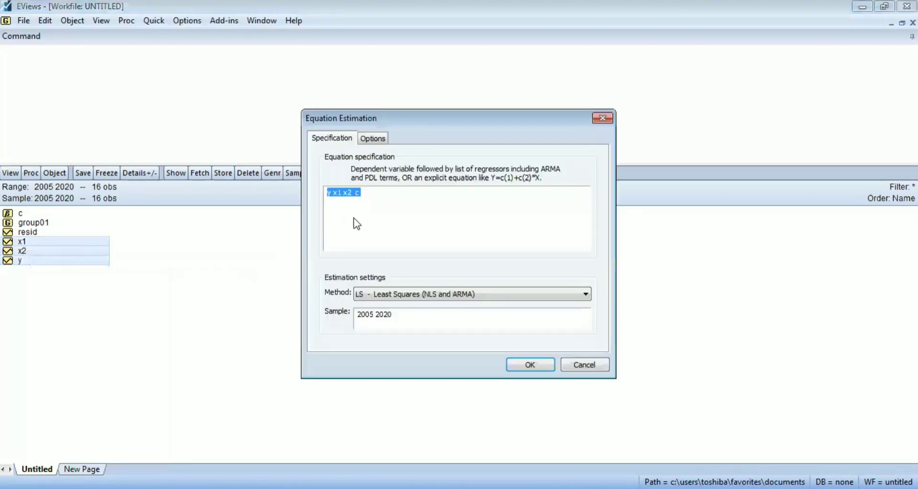
# Reorder the equation specification to y c x1 x2 and estimate it by Least Squares over the 2005 2020 sample
pyautogui.click(385, 200)
pyautogui.press('BackSpace')
pyautogui.press('BackSpace')
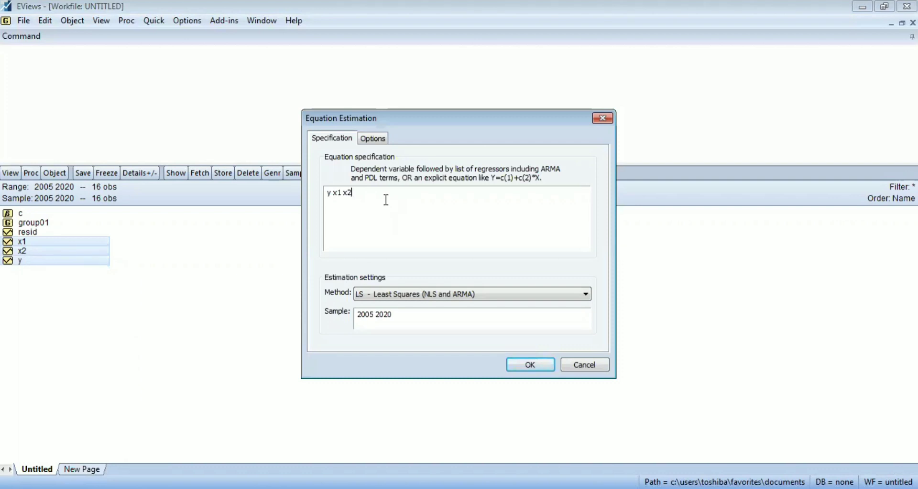
pyautogui.click(333, 192)
pyautogui.write('C')
pyautogui.click(536, 371)
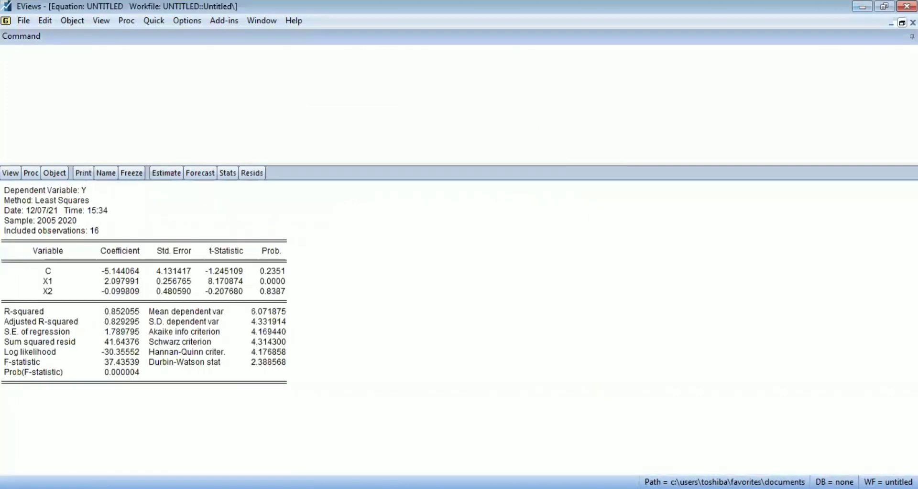
# Restore the regression output to a floating window and place it beside the workfile's object list
pyautogui.click(901, 23)
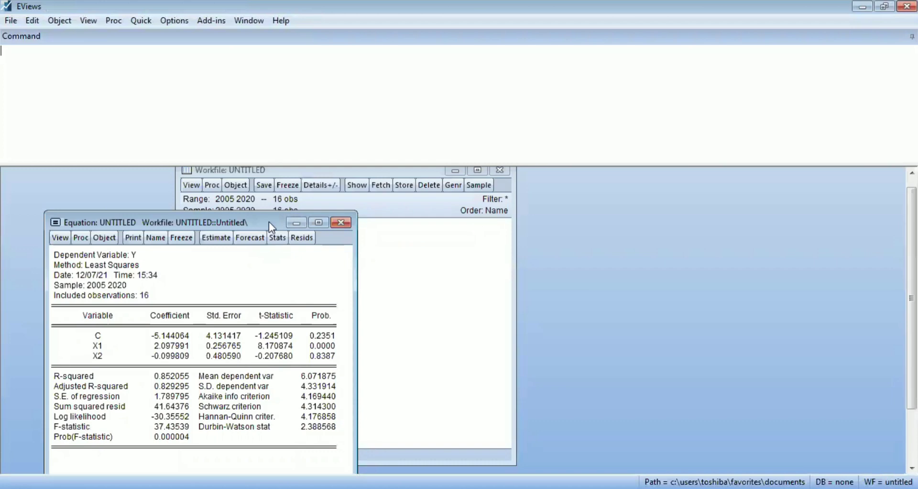
pyautogui.moveTo(269, 222); pyautogui.dragTo(354, 222)
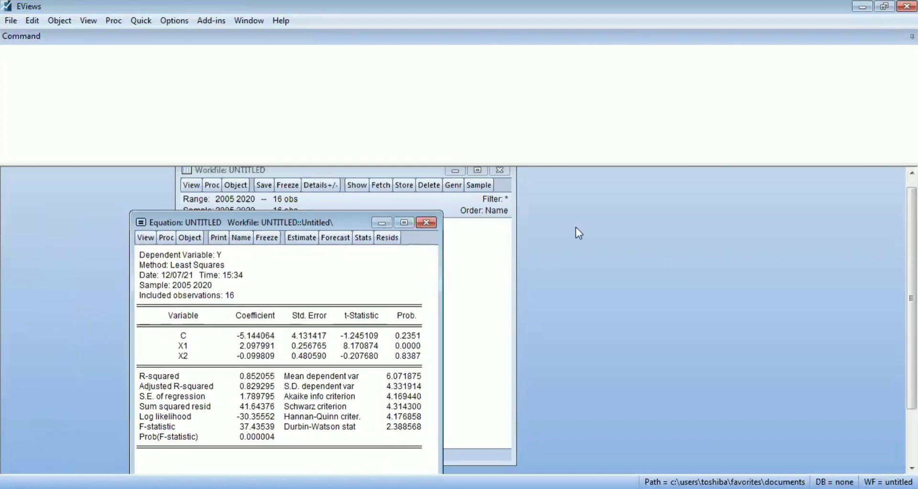
pyautogui.moveTo(575, 228); pyautogui.dragTo(604, 189)
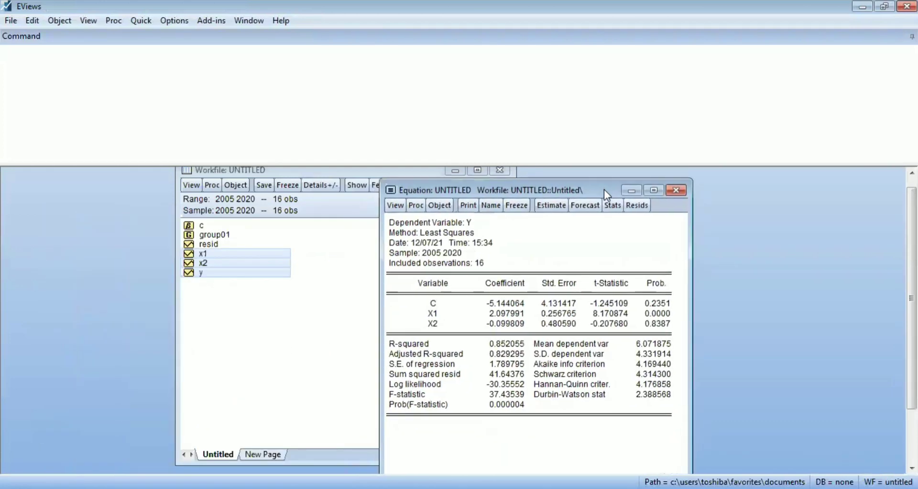
# Copy the regression equation object and run the Histogram - Normality Test on the copy's residuals
pyautogui.click(437, 208)
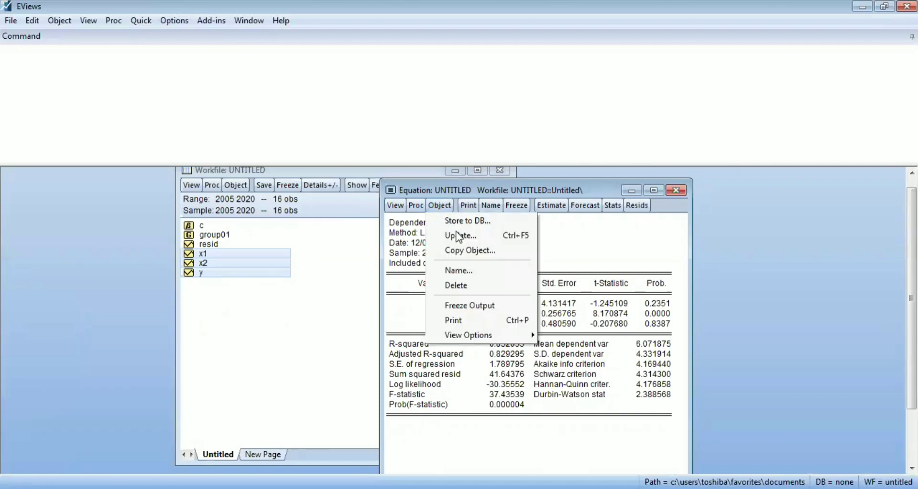
pyautogui.click(468, 247)
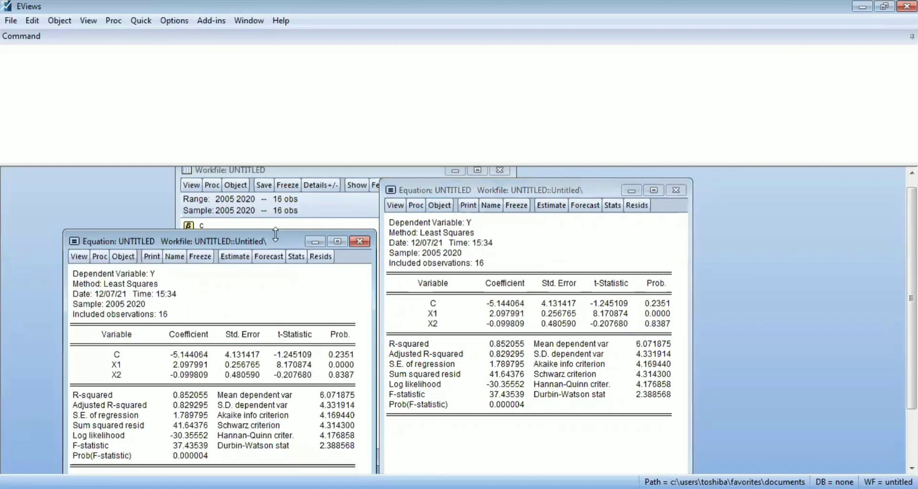
pyautogui.moveTo(276, 236); pyautogui.dragTo(436, 181)
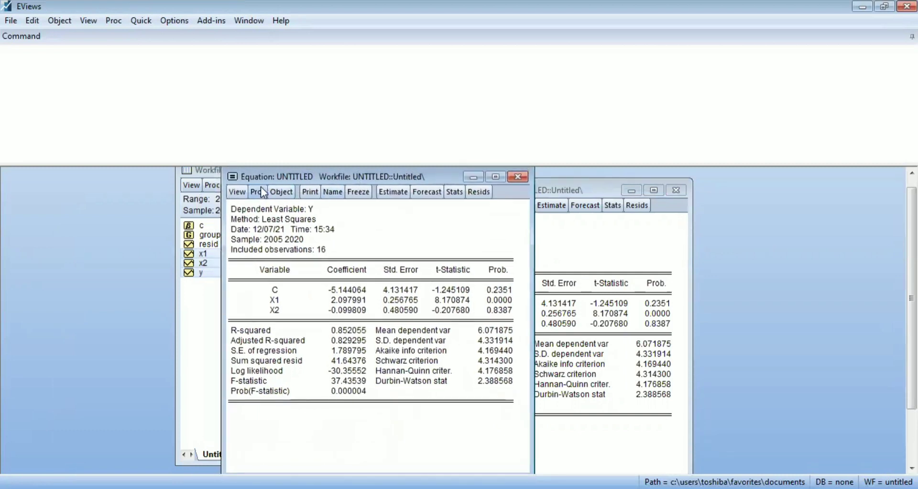
pyautogui.click(244, 191)
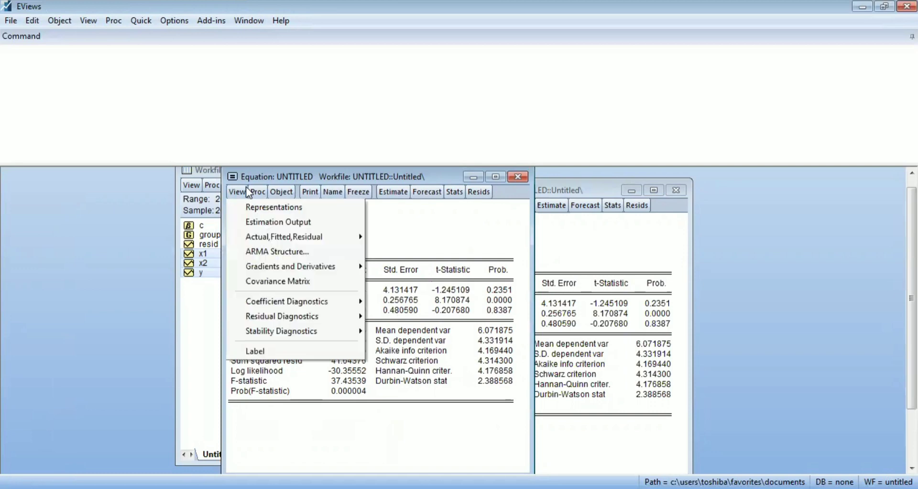
pyautogui.moveTo(311, 317)
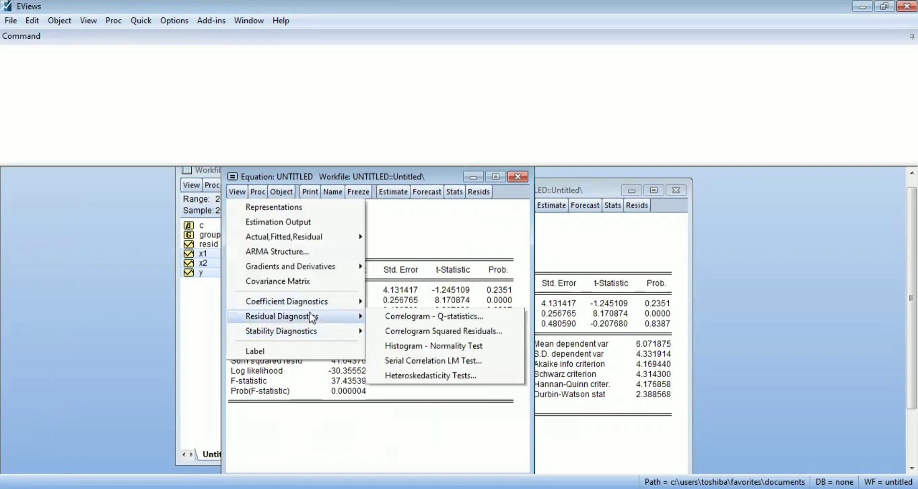
pyautogui.click(393, 346)
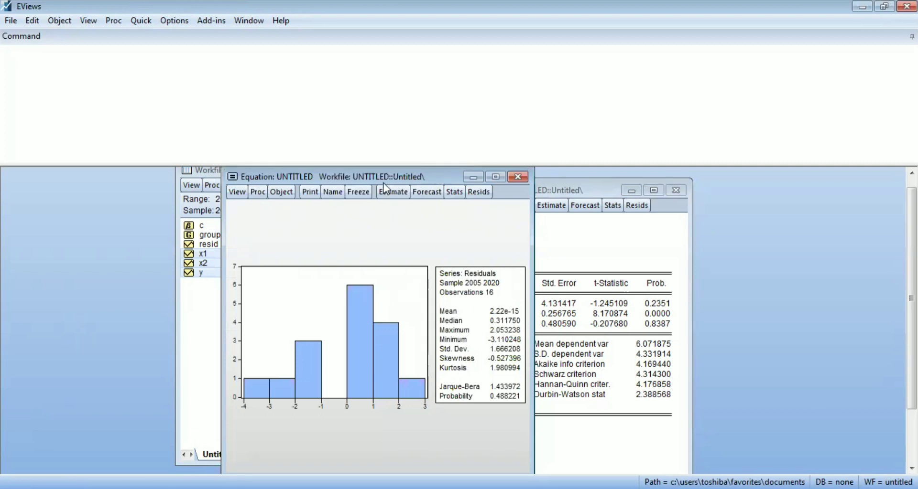
# Name the equation holding the normality test UJI1 and close its window
pyautogui.click(333, 192)
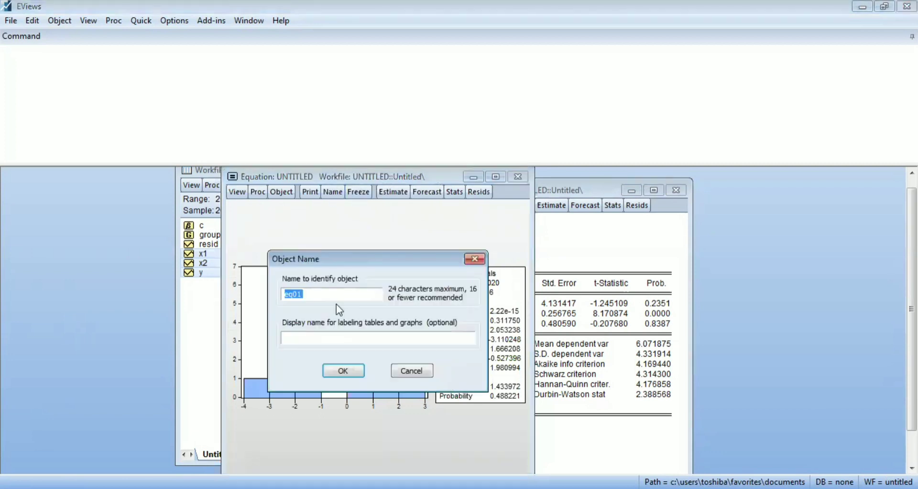
pyautogui.press('BackSpace')
pyautogui.write('UJI1')
pyautogui.click(335, 369)
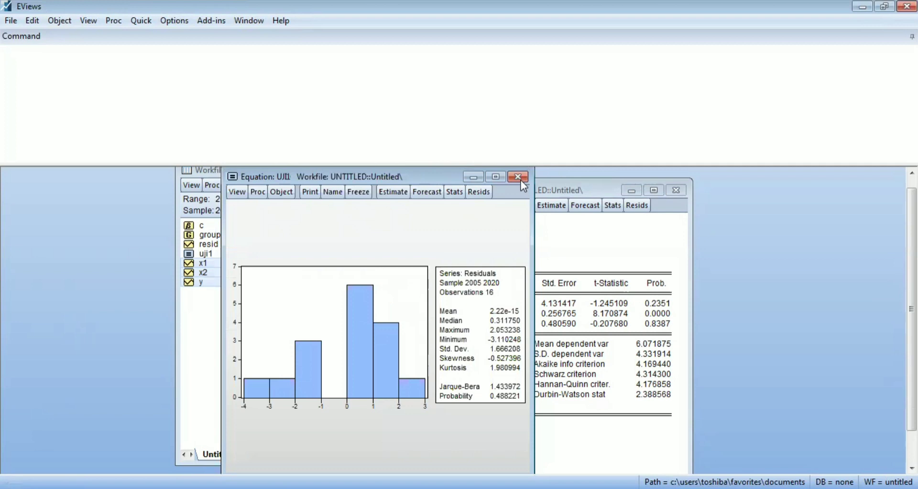
pyautogui.click(520, 179)
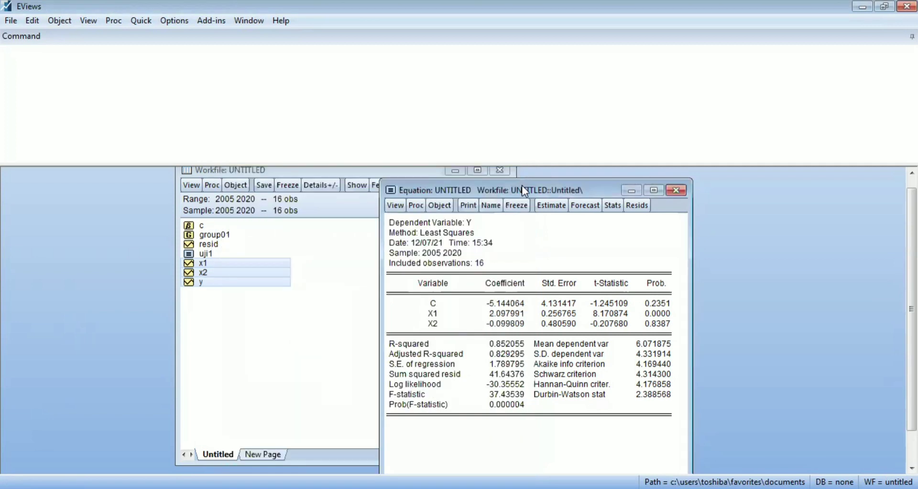
# Make another copy of the original, still unnamed regression equation
pyautogui.moveTo(524, 188); pyautogui.dragTo(527, 183)
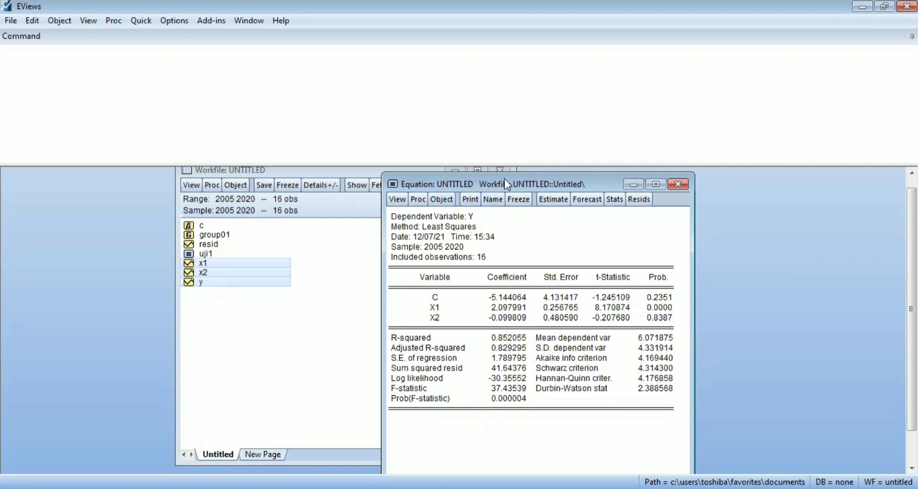
pyautogui.click(452, 200)
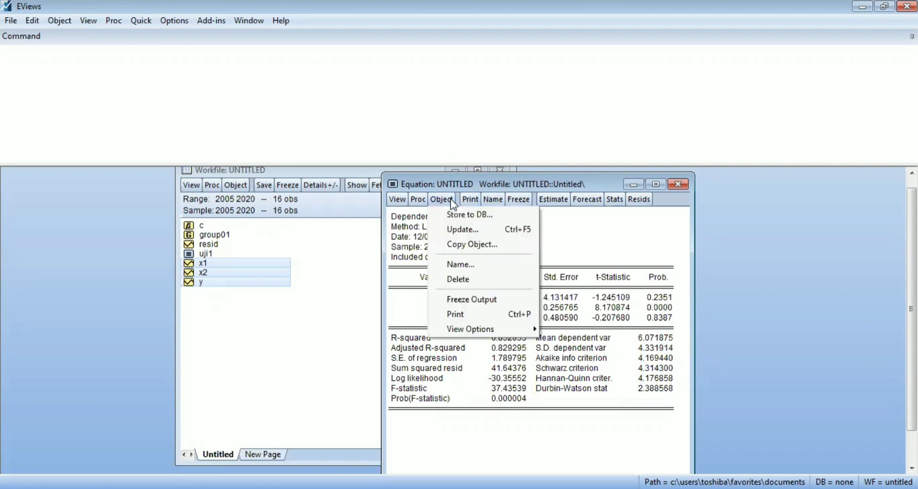
pyautogui.click(466, 244)
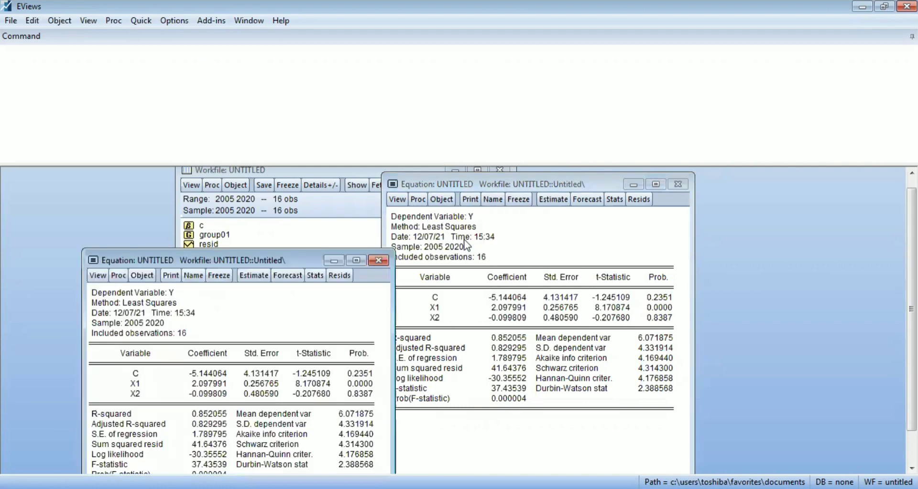
# Run a White heteroskedasticity test with cross terms on the new equation copy and view its output
pyautogui.click(117, 278)
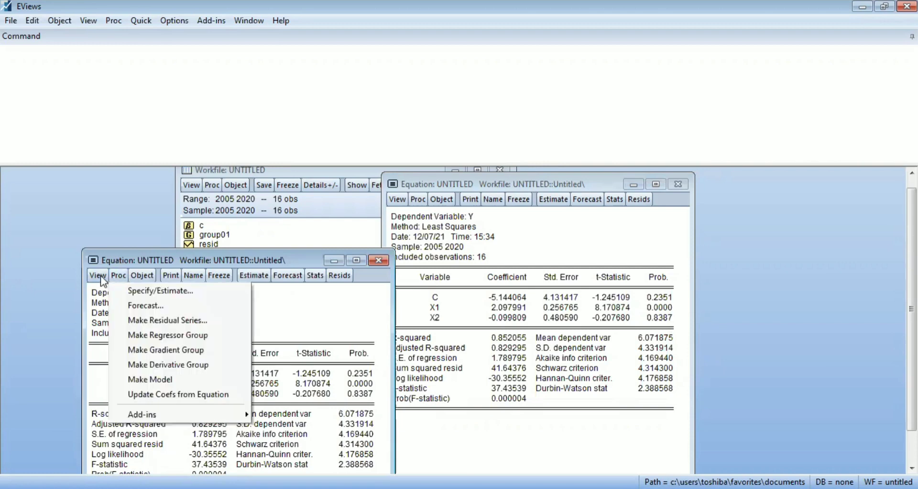
pyautogui.click(97, 277)
pyautogui.click(97, 276)
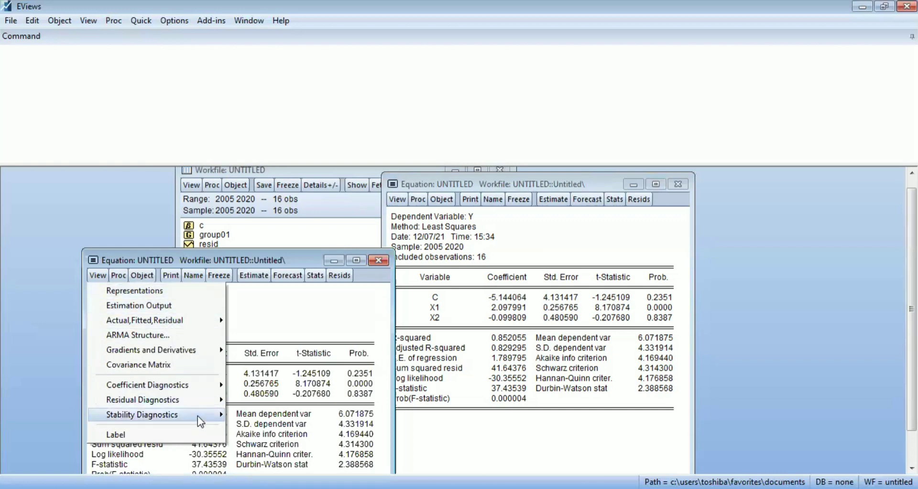
pyautogui.moveTo(200, 408)
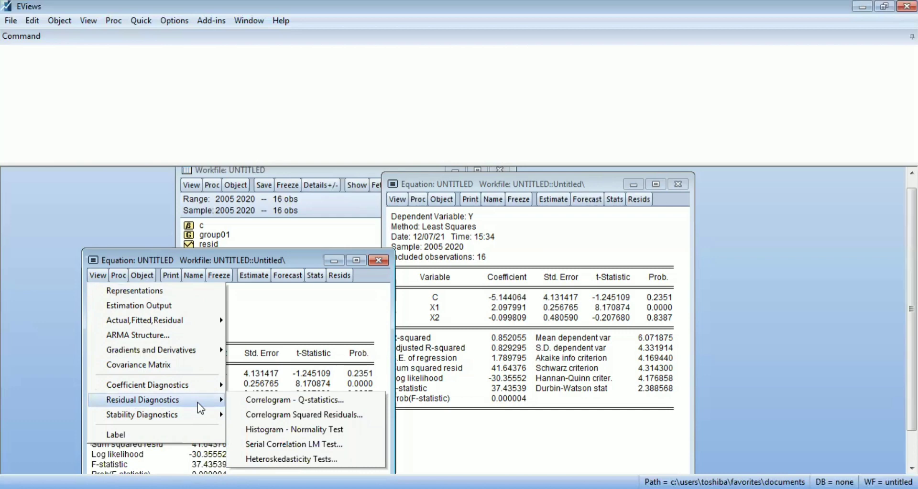
pyautogui.click(286, 460)
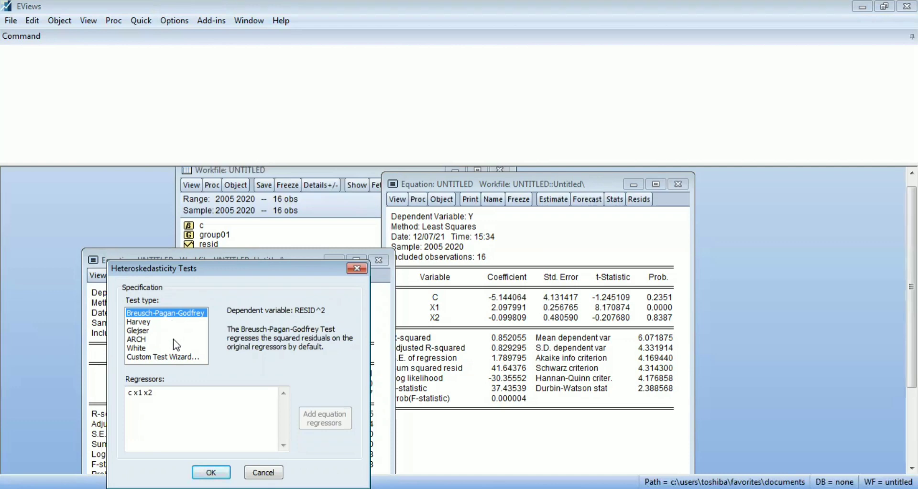
pyautogui.click(146, 349)
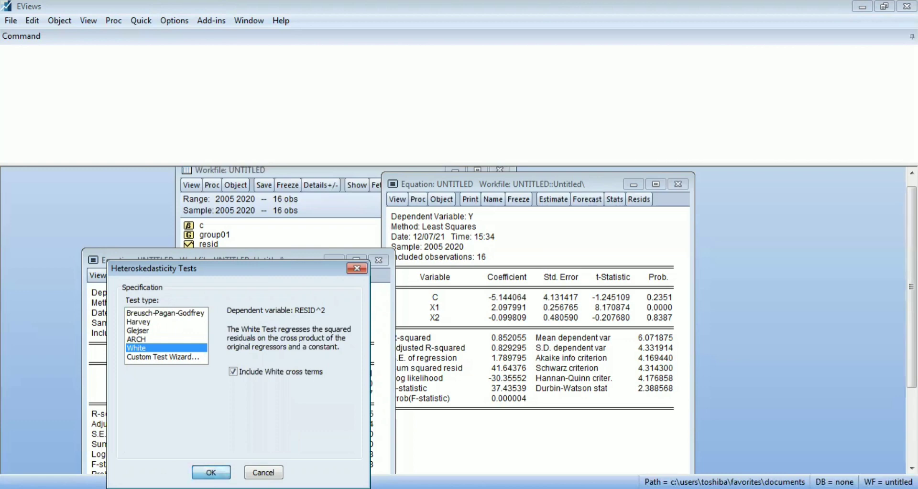
pyautogui.click(211, 473)
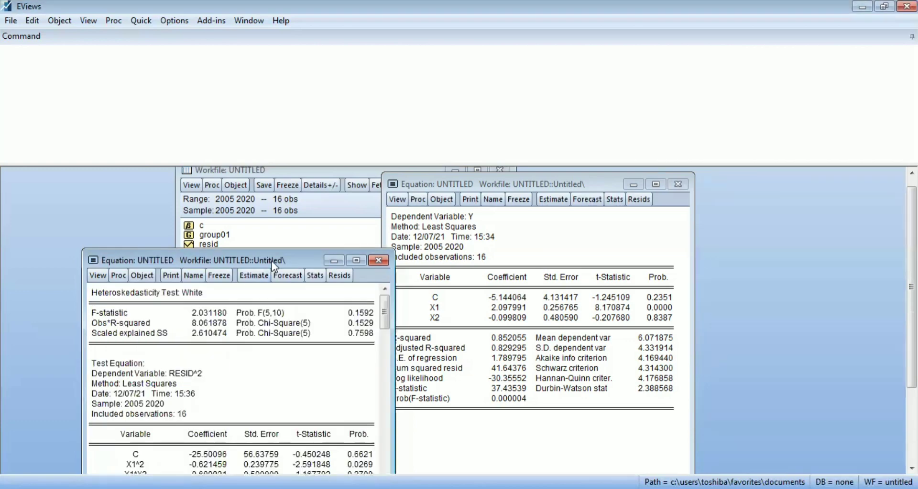
pyautogui.moveTo(279, 255); pyautogui.dragTo(447, 165)
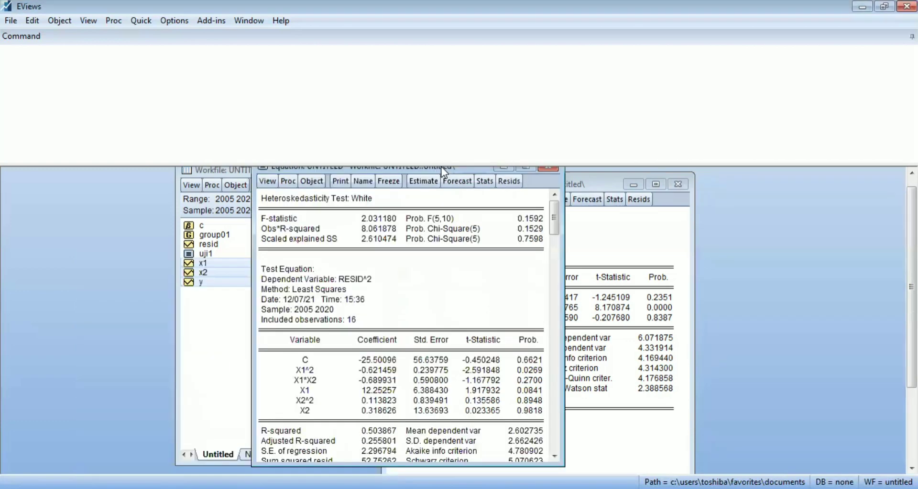
pyautogui.click(527, 170)
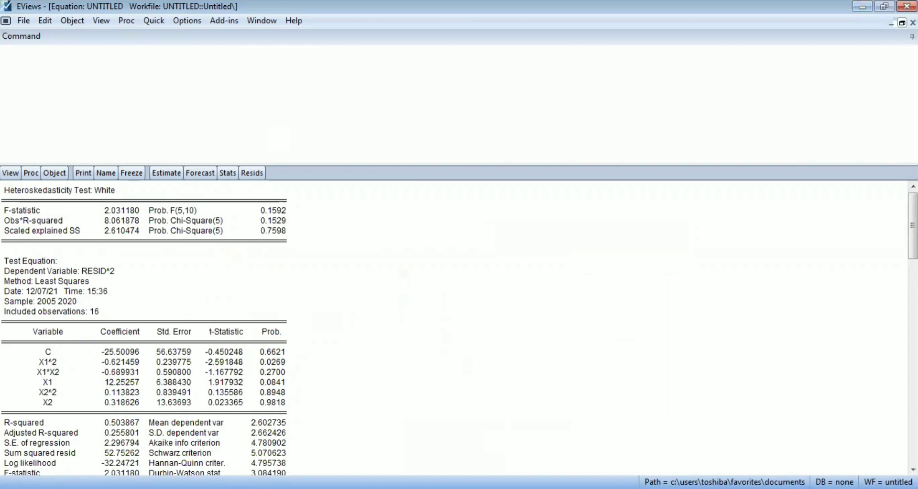
pyautogui.click(901, 23)
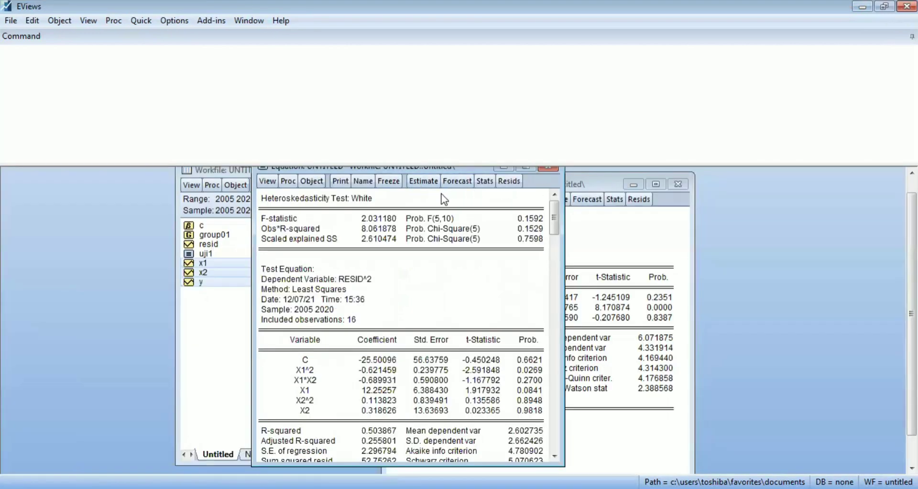
# Name the equation holding the White heteroskedasticity test UJI2
pyautogui.click(363, 181)
pyautogui.press('BackSpace')
pyautogui.write('UJI')
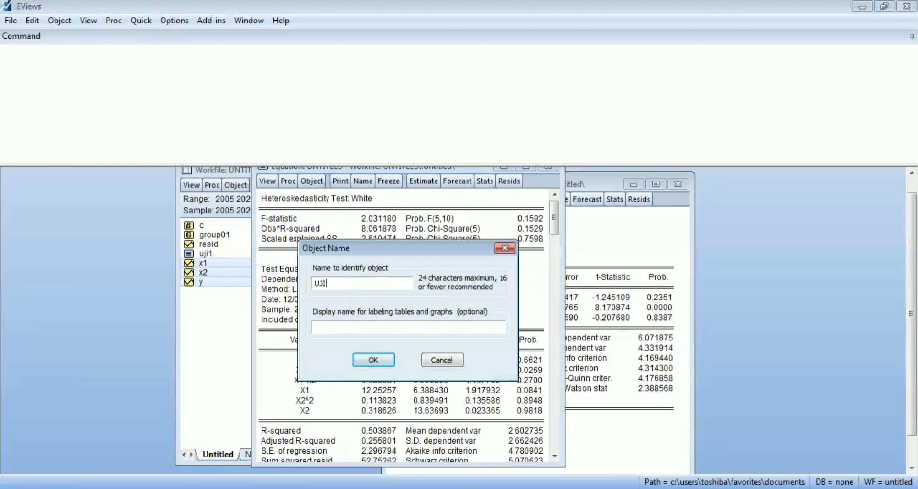
pyautogui.write('2')
pyautogui.click(372, 361)
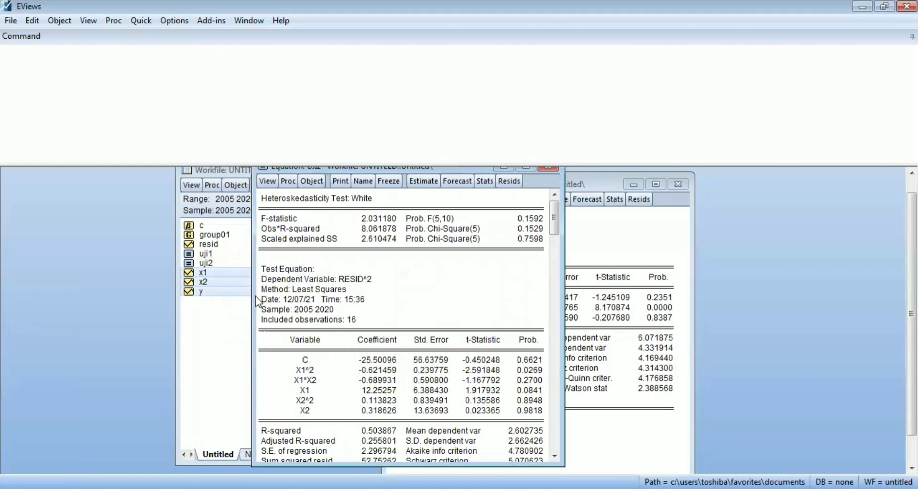
# Close the UJI2 window and make another copy of the original unnamed regression equation
pyautogui.click(549, 170)
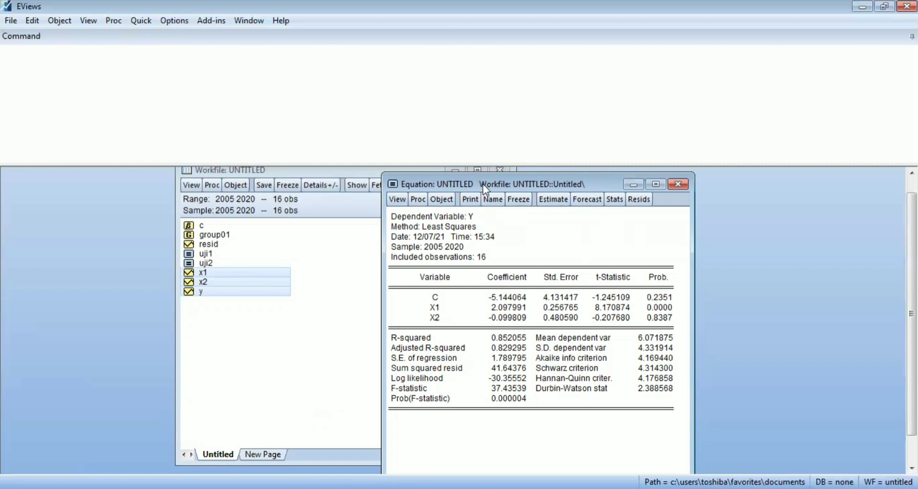
pyautogui.moveTo(483, 184); pyautogui.dragTo(477, 179)
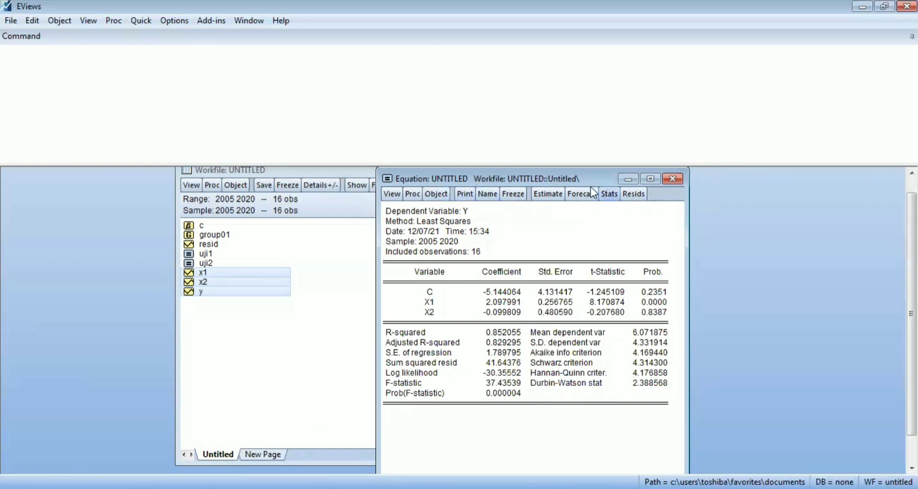
pyautogui.click(435, 194)
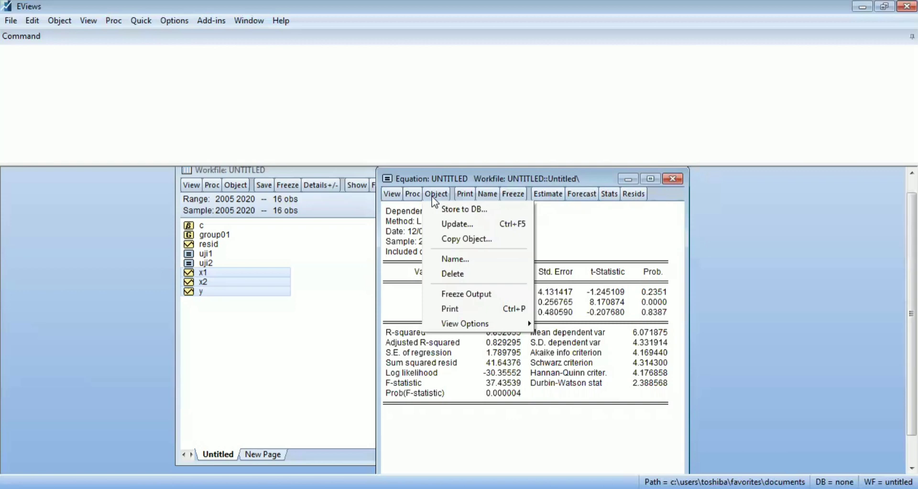
pyautogui.click(464, 240)
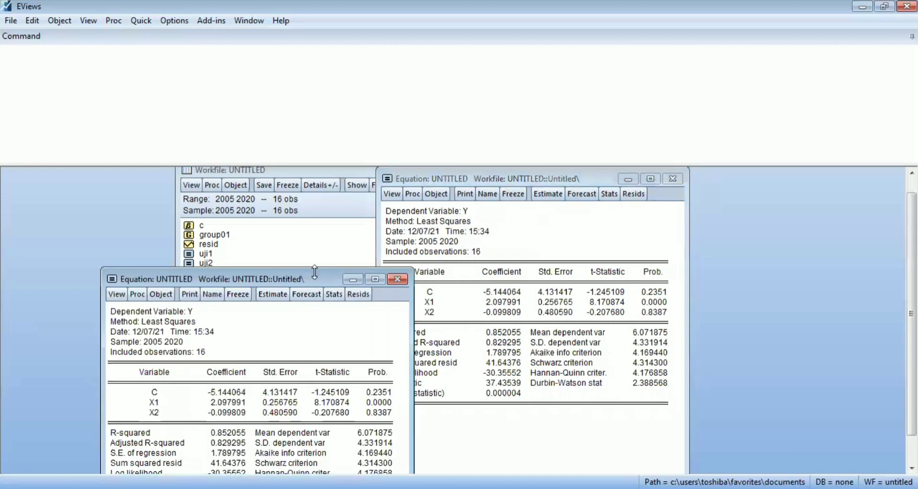
pyautogui.moveTo(318, 277); pyautogui.dragTo(433, 176)
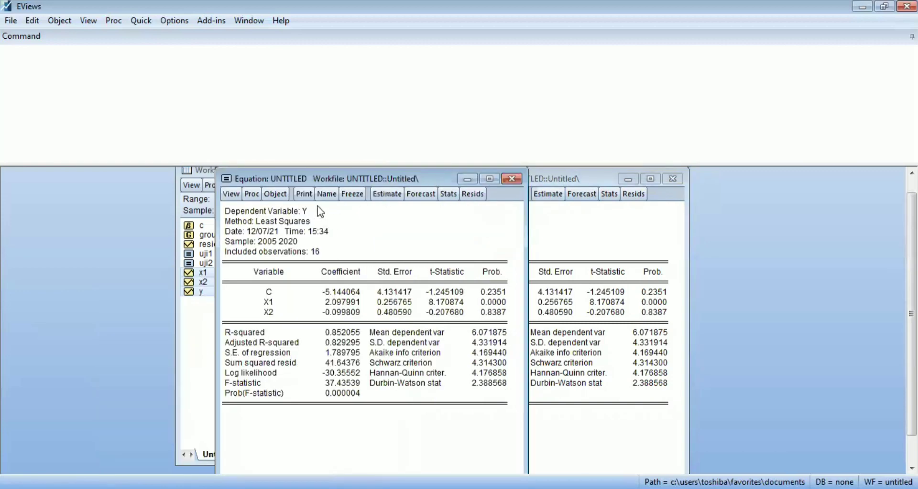
# Name the copied regression equation UJI3 and close its window
pyautogui.click(326, 194)
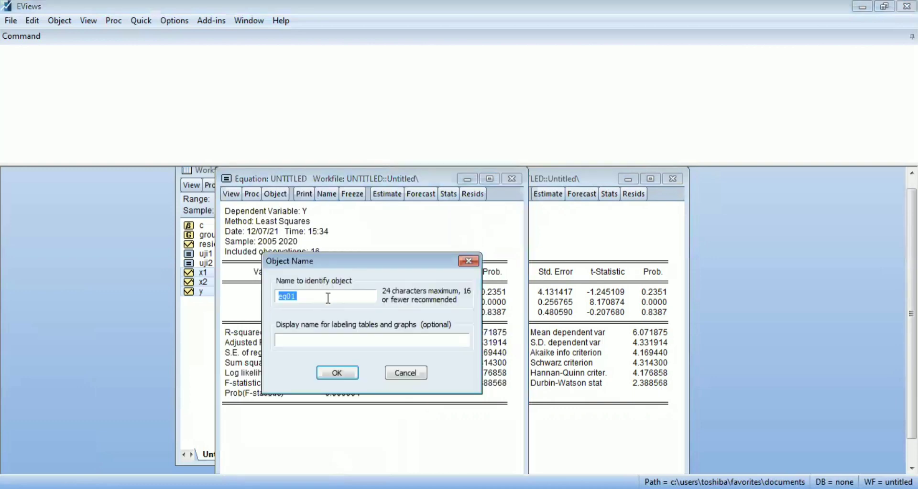
pyautogui.write('UJI3')
pyautogui.click(337, 373)
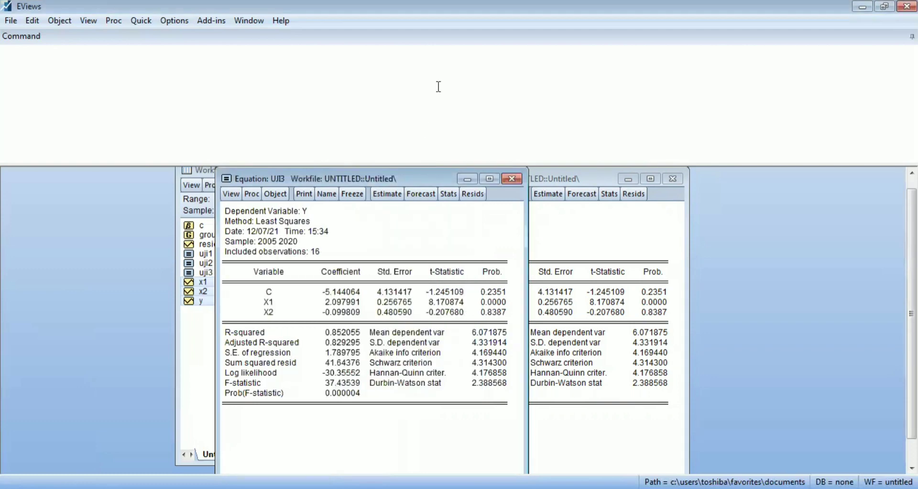
pyautogui.click(510, 180)
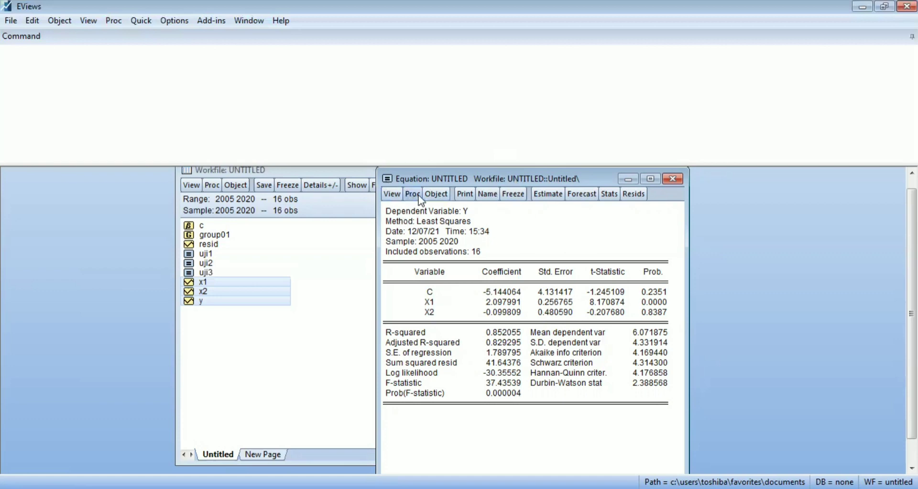
# Create one more copy of the unnamed regression equation and place it beside the original
pyautogui.click(434, 195)
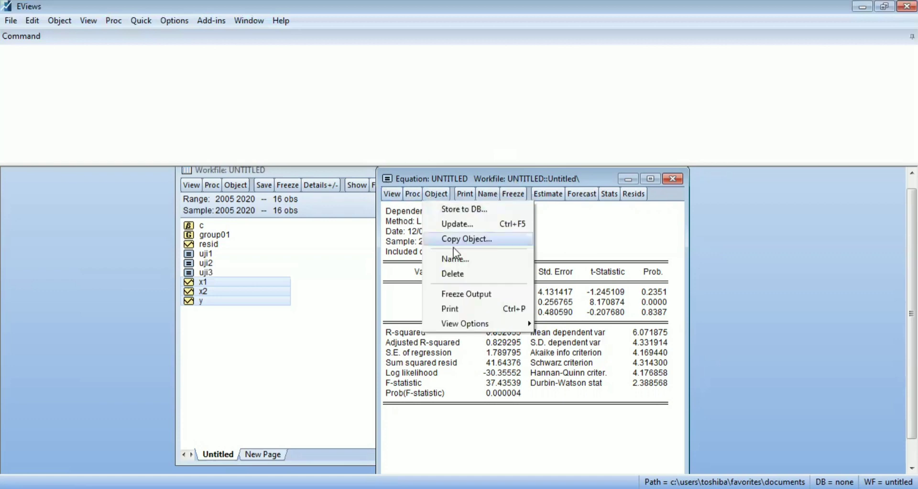
pyautogui.click(478, 241)
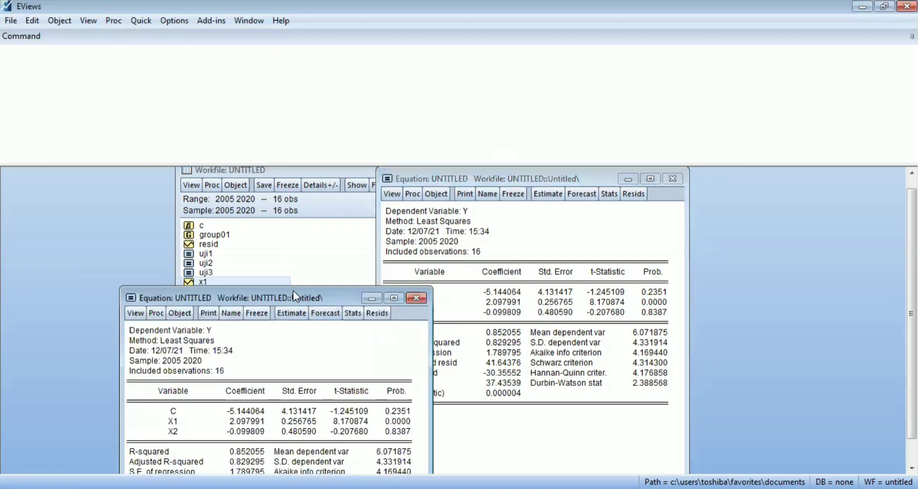
pyautogui.moveTo(294, 291); pyautogui.dragTo(329, 174)
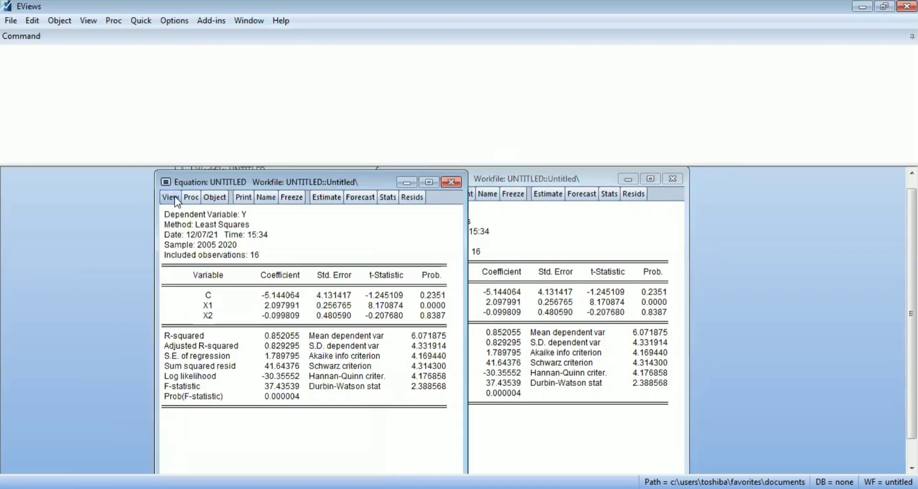
# Run a Breusch-Pagan-Godfrey heteroskedasticity test with regressors c, x1 and x2 on the new copy and view its full output
pyautogui.click(170, 198)
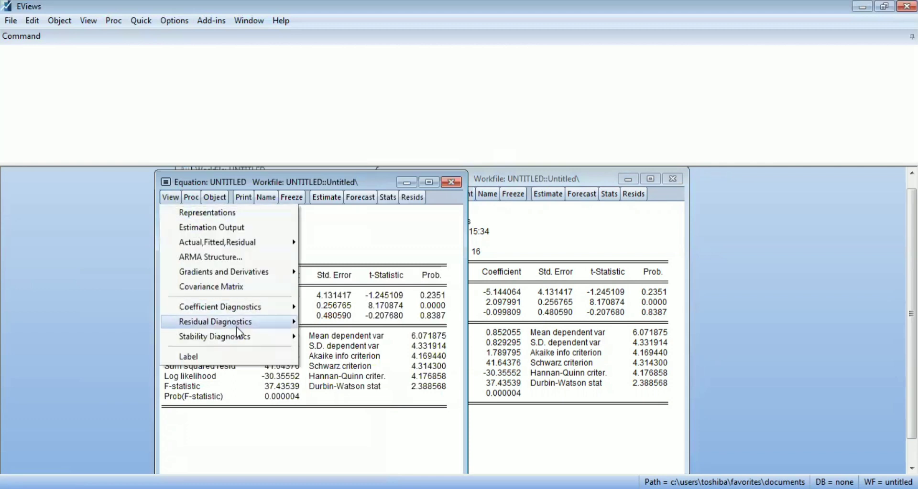
pyautogui.moveTo(237, 328)
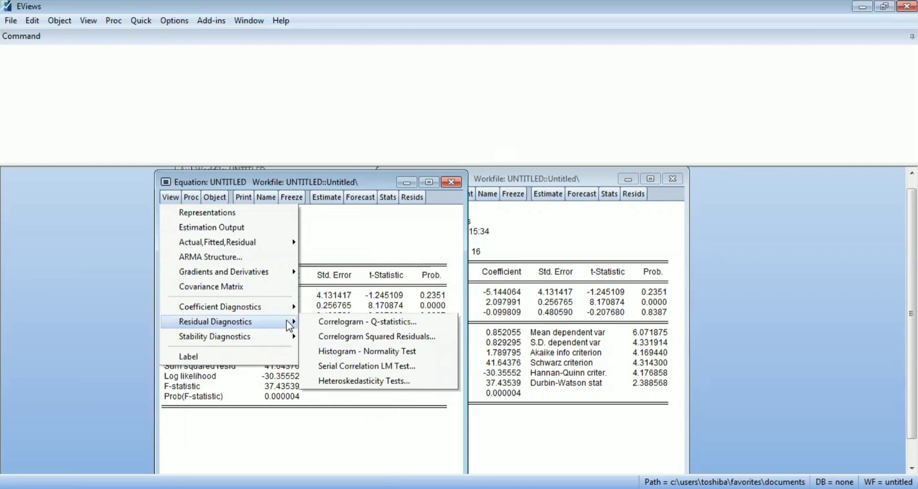
pyautogui.click(361, 382)
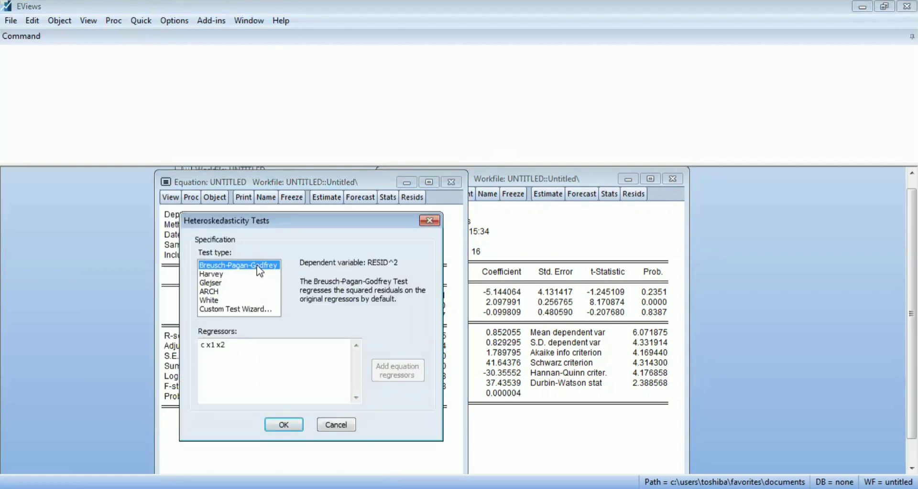
pyautogui.click(284, 427)
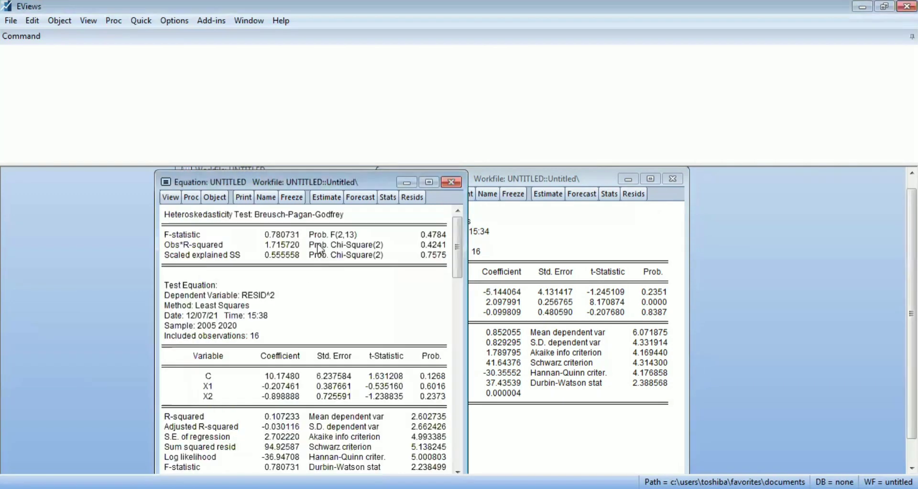
pyautogui.click(429, 182)
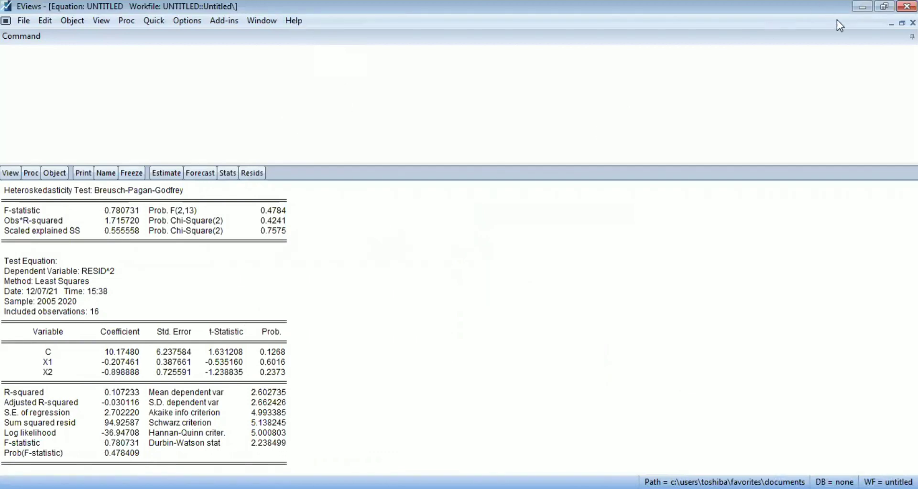
pyautogui.click(901, 22)
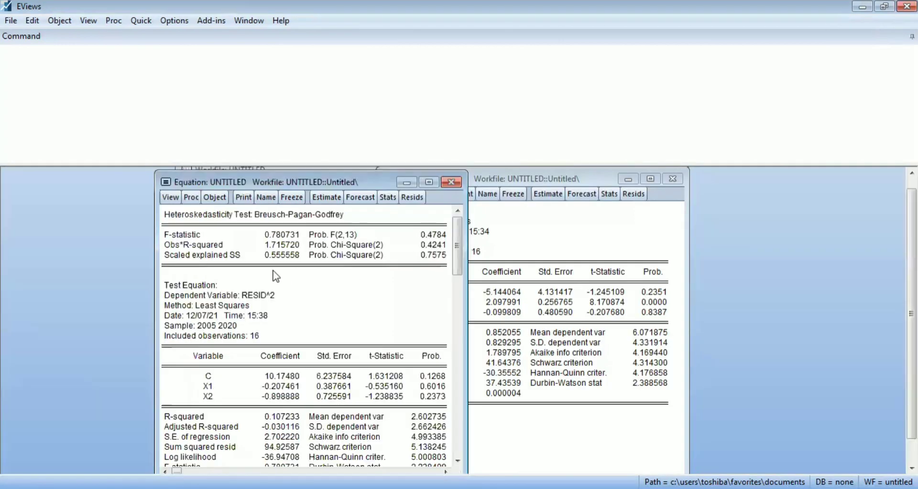
# Name the equation holding the Breusch-Pagan-Godfrey test UJI4 and close its window
pyautogui.click(267, 198)
pyautogui.press('BackSpace')
pyautogui.write('UJI4')
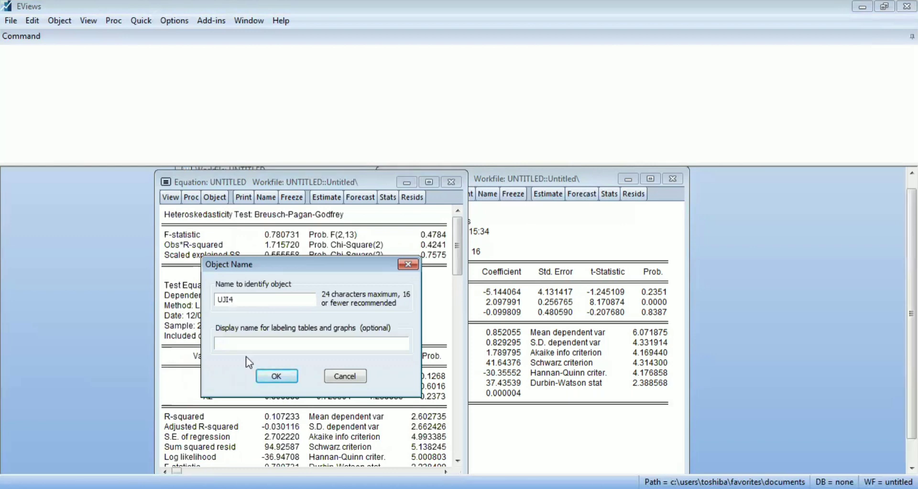
pyautogui.click(293, 376)
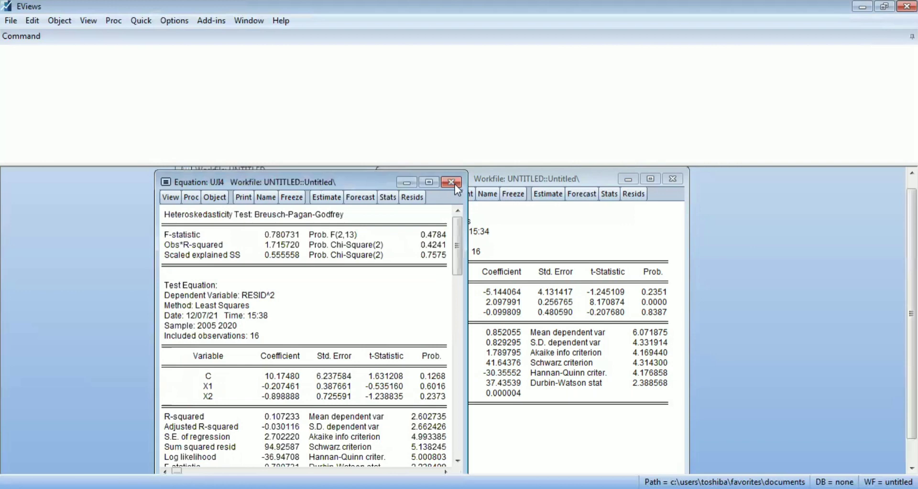
pyautogui.click(451, 183)
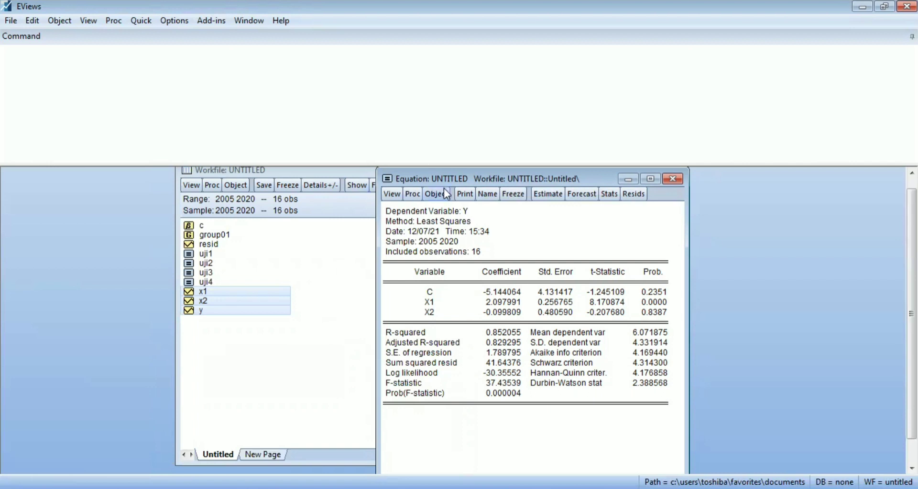
# Show the variance inflation factors of the original unnamed regression equation and view the table at full size
pyautogui.moveTo(444, 180); pyautogui.dragTo(433, 180)
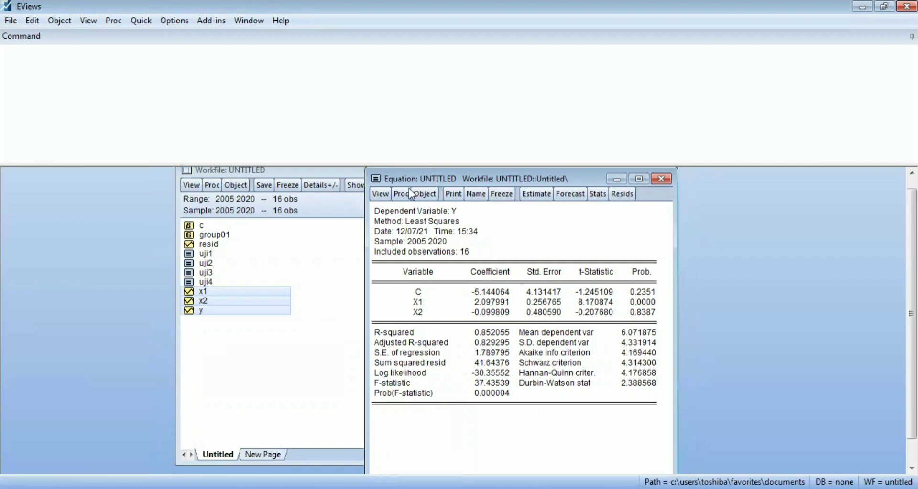
pyautogui.click(381, 193)
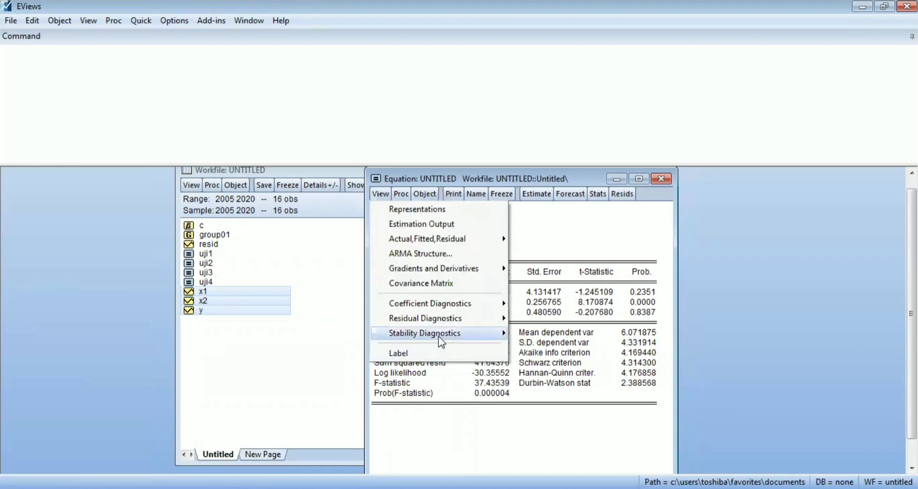
pyautogui.moveTo(444, 333)
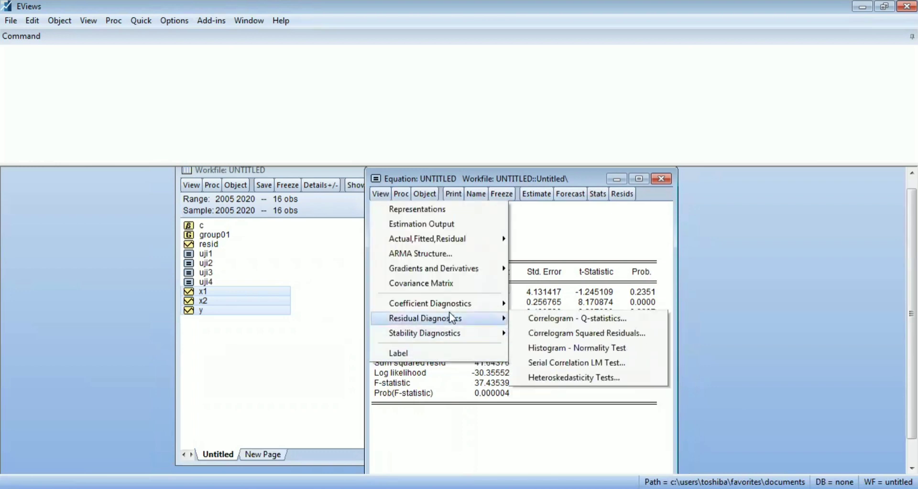
pyautogui.moveTo(449, 310)
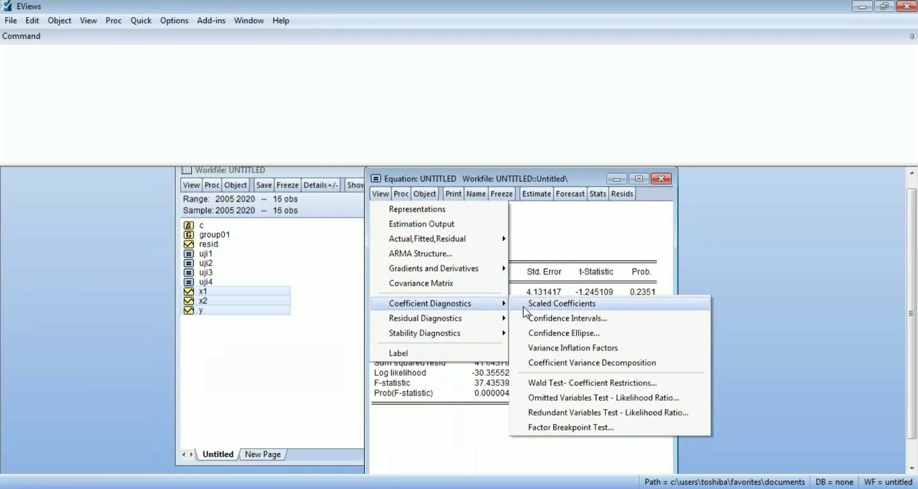
pyautogui.click(563, 348)
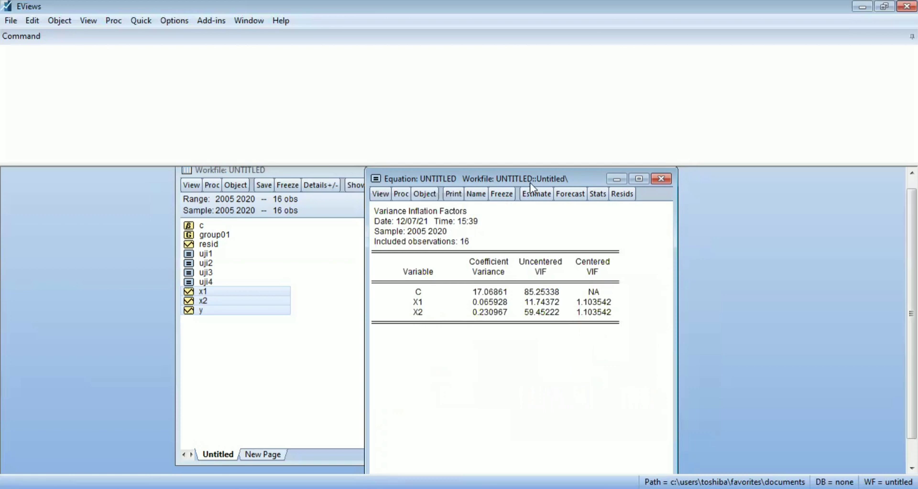
pyautogui.click(638, 179)
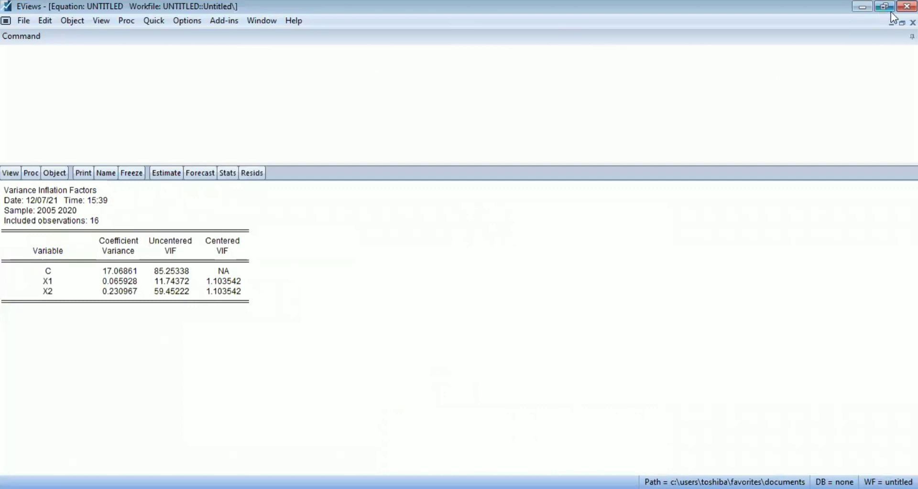
pyautogui.click(901, 23)
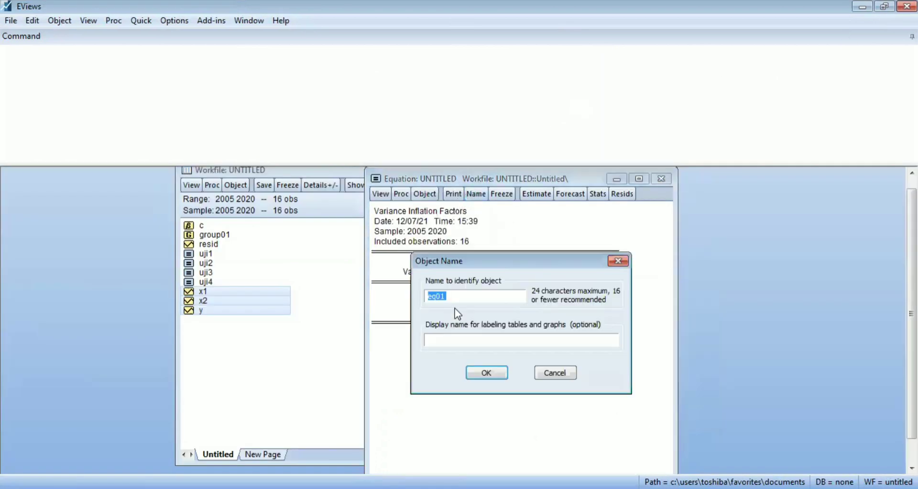
# Name the equation holding the variance inflation factors UJI5 and close its window
pyautogui.write('UJI5')
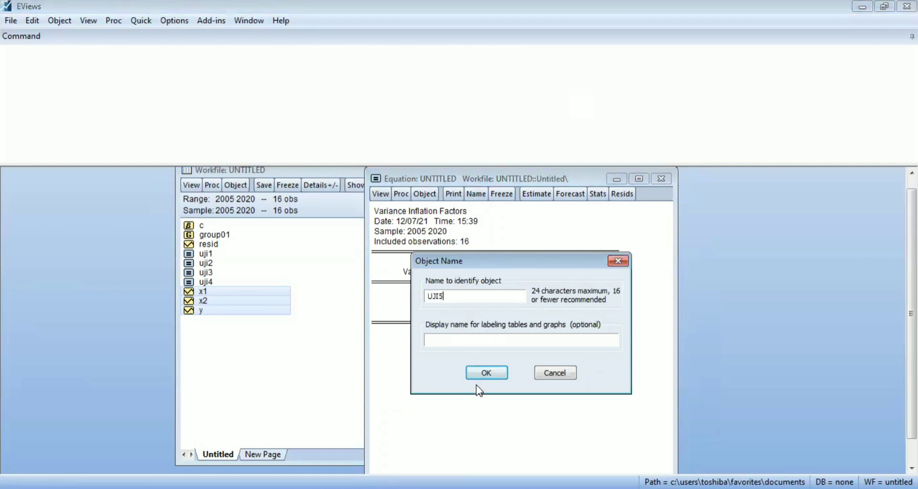
pyautogui.click(486, 372)
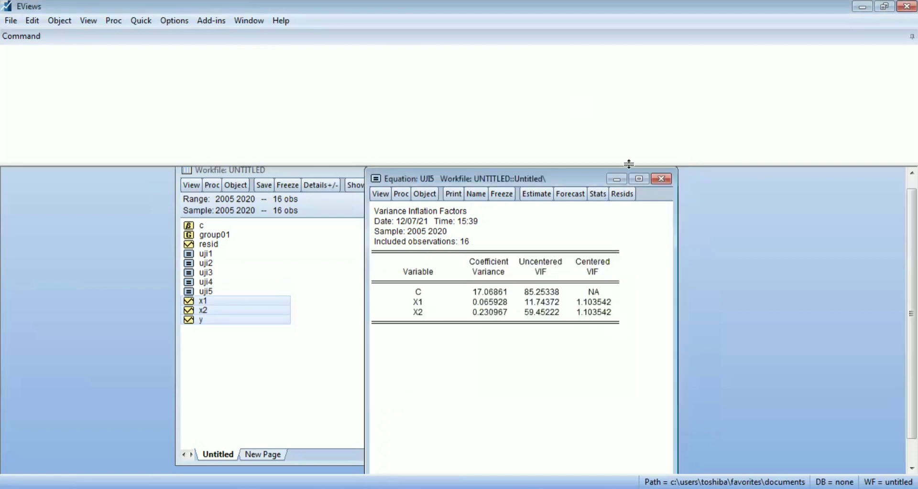
pyautogui.click(661, 180)
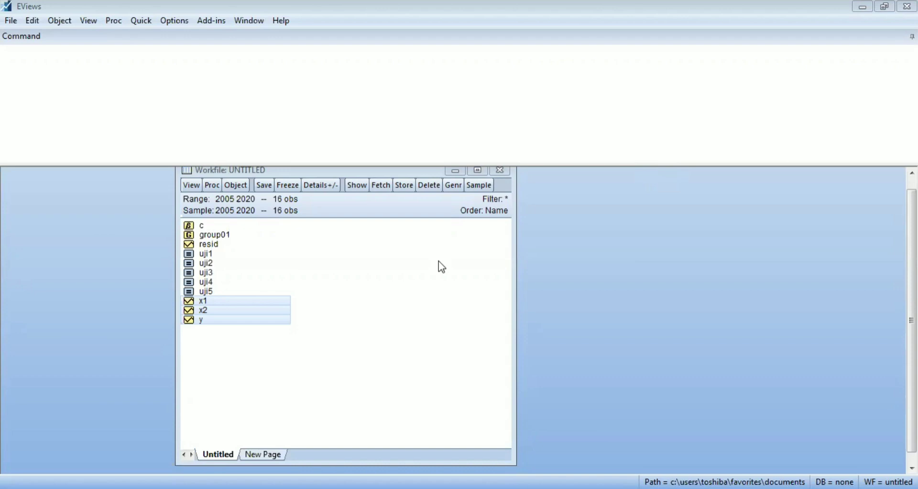
# Open the saved normality test UJI1 from the workfile and maximize its window
pyautogui.click(210, 257)
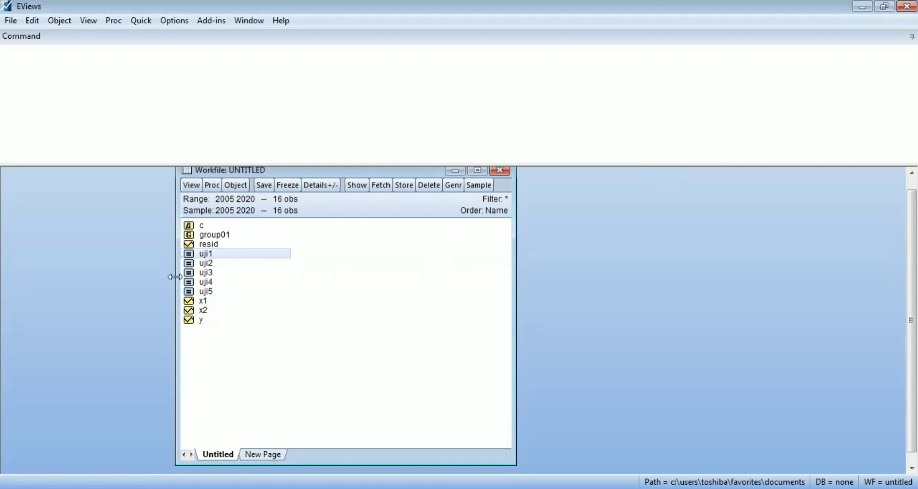
pyautogui.doubleClick(205, 254)
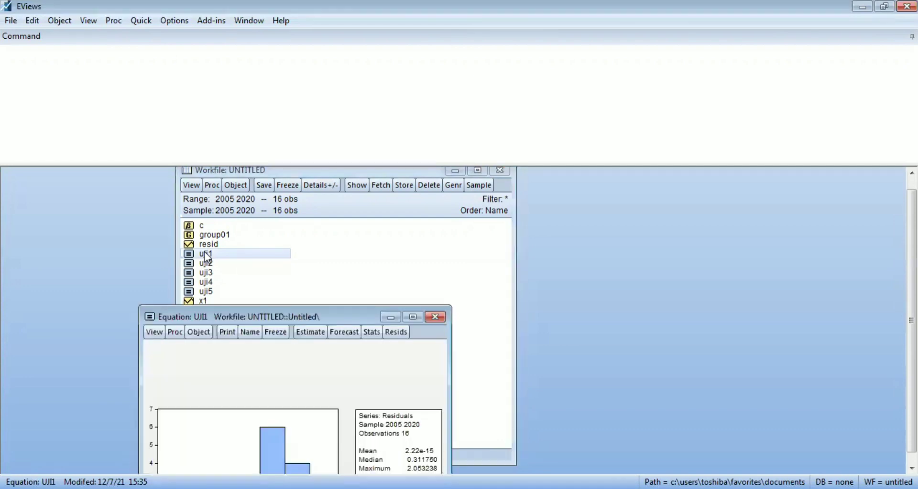
pyautogui.click(413, 318)
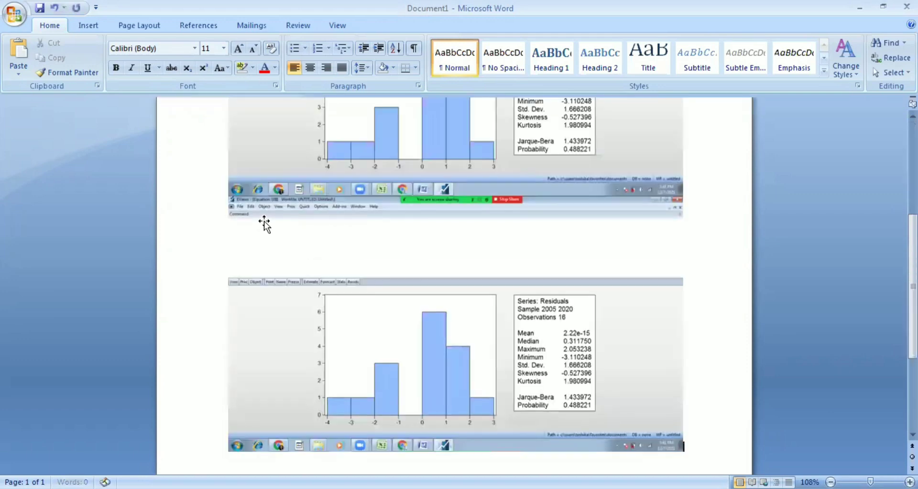
# Delete the duplicate screenshot of the normality histogram from the Word document
pyautogui.click(369, 293)
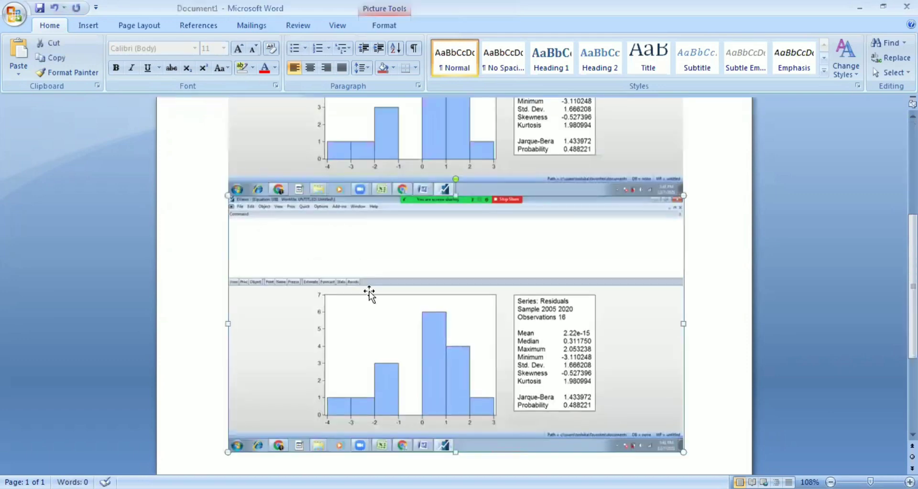
pyautogui.press('Delete')
pyautogui.scroll(6, 455, 286)
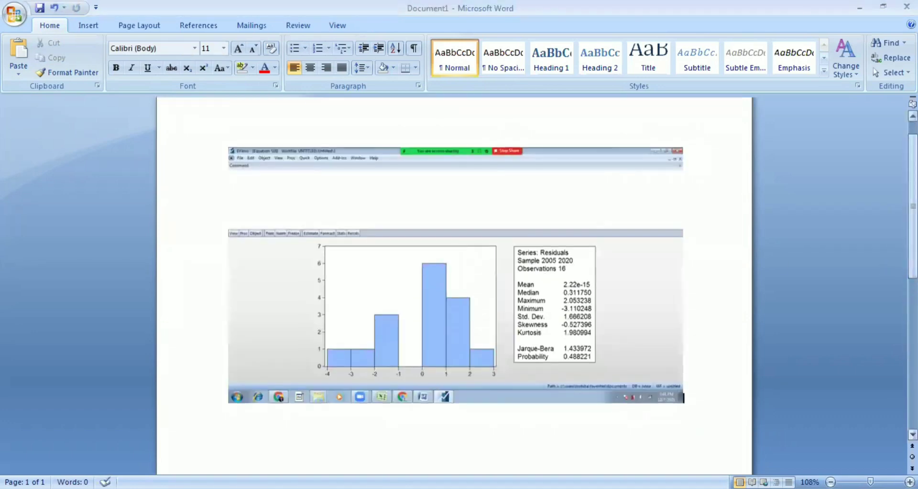
# Insert a line above the normality histogram screenshot and enter the numbered heading "1. UJI NORMALITAS"
pyautogui.scroll(1, 409, 176)
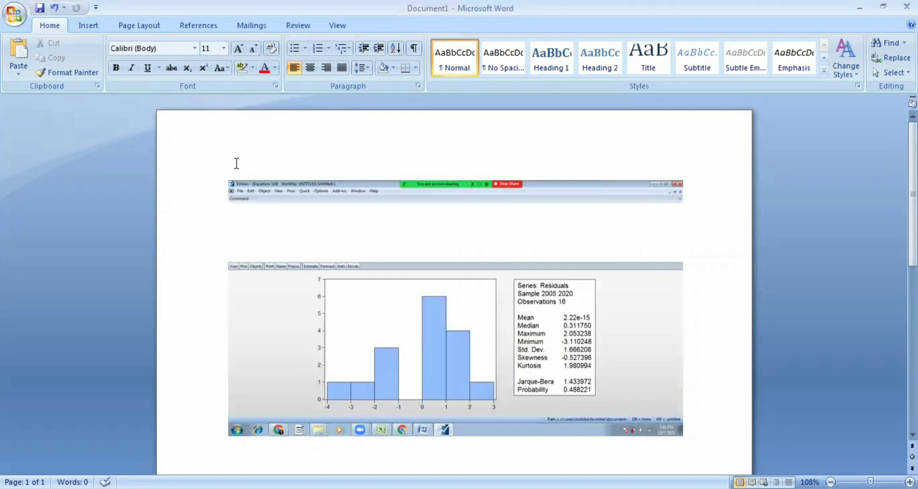
pyautogui.click(236, 184)
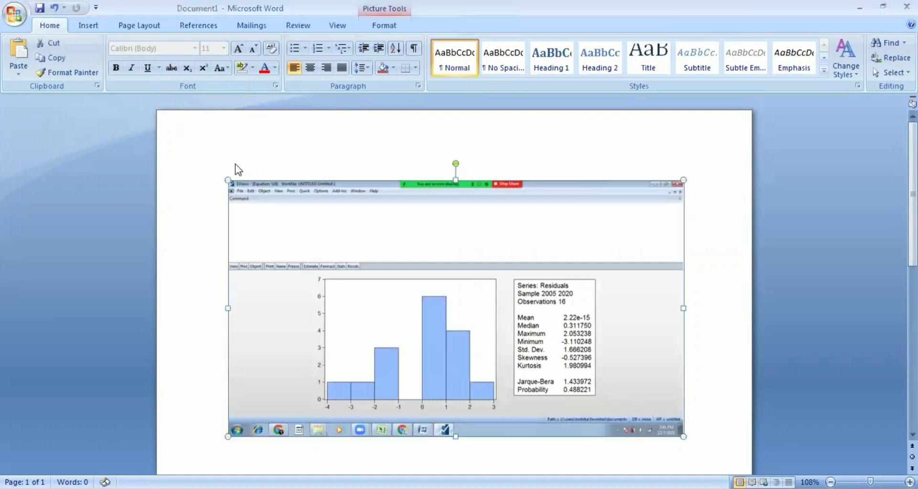
pyautogui.click(222, 191)
pyautogui.click(222, 191)
pyautogui.press('Return')
pyautogui.click(241, 187)
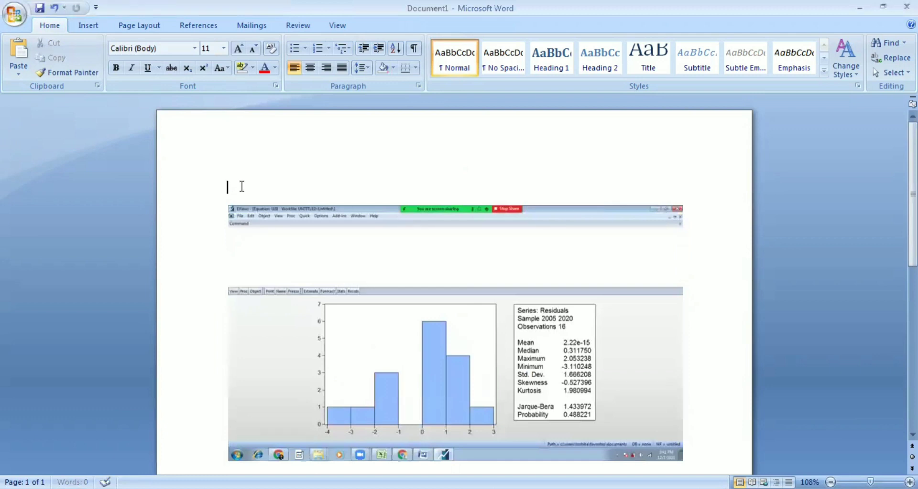
pyautogui.write('1. UJI NOR')
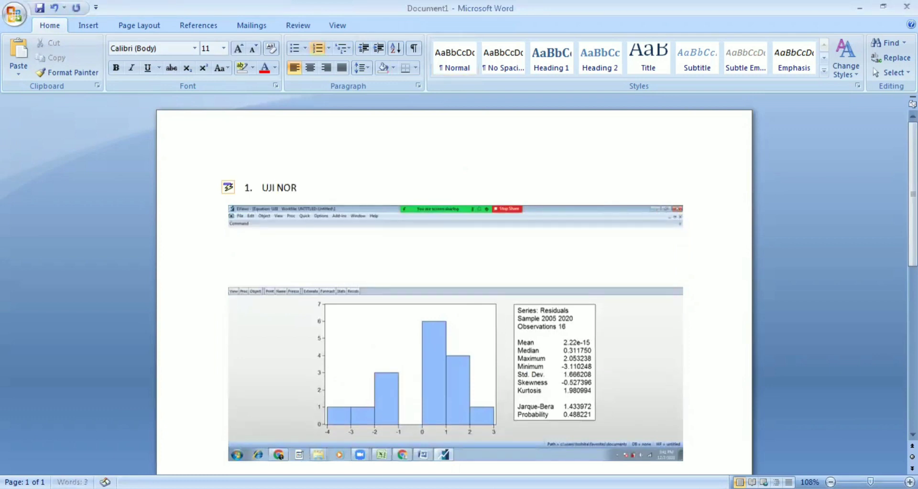
pyautogui.write('MALITAS')
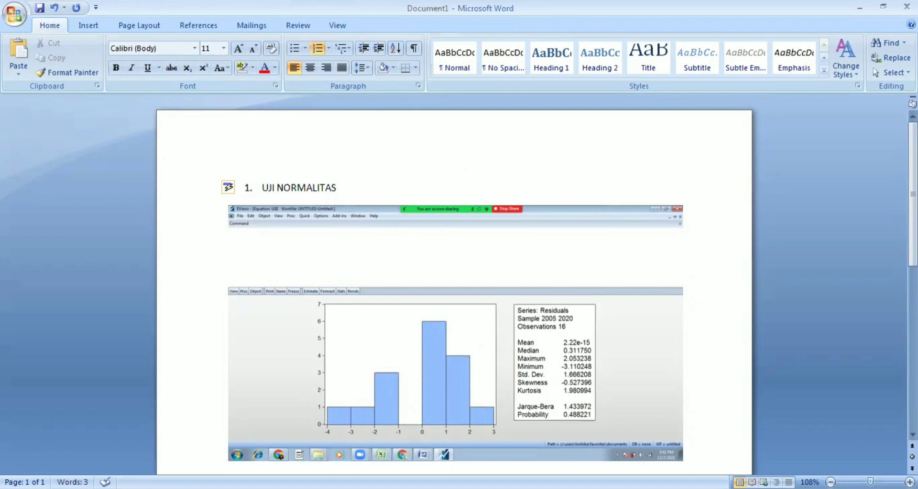
# Add the numbered heading "2. UJI HETEROKEDASITAS (METODE WHITE)" on the line below the normality screenshot
pyautogui.scroll(-10, 465, 153)
pyautogui.click(552, 164)
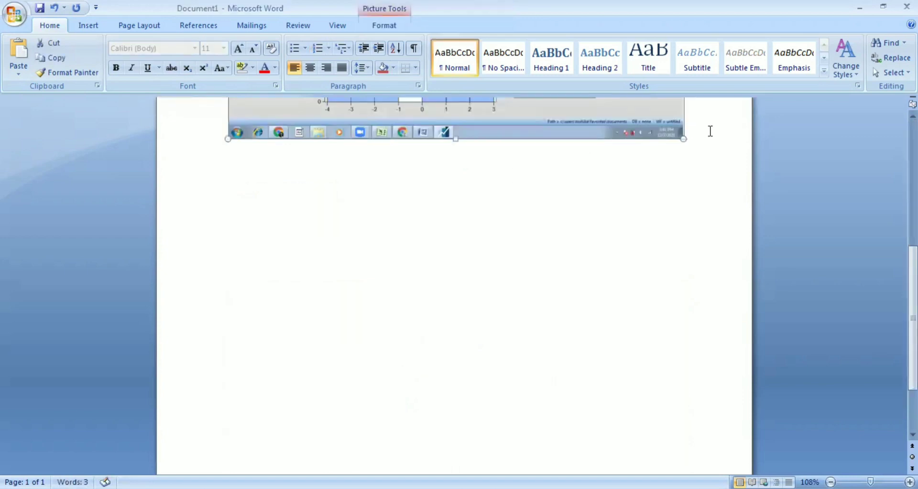
pyautogui.click(711, 146)
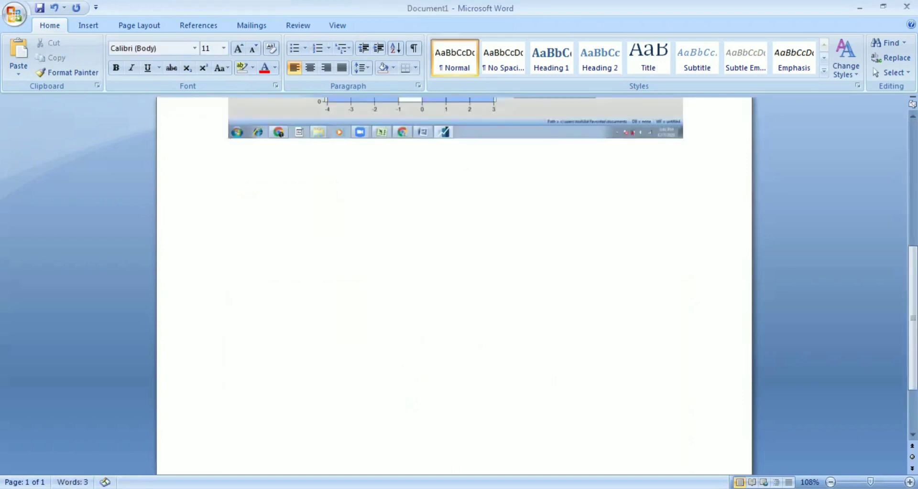
pyautogui.write('2.')
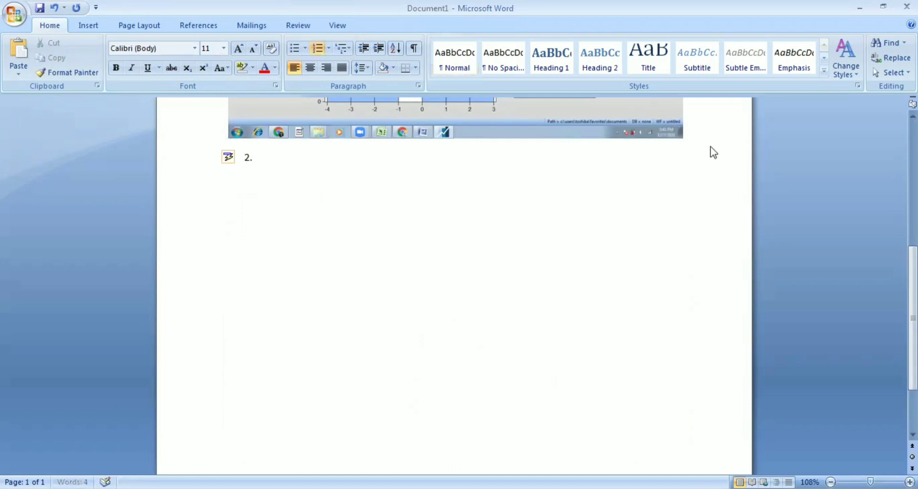
pyautogui.write(' UJI HEYER')
pyautogui.press('BackSpace')
pyautogui.press('BackSpace')
pyautogui.press('BackSpace')
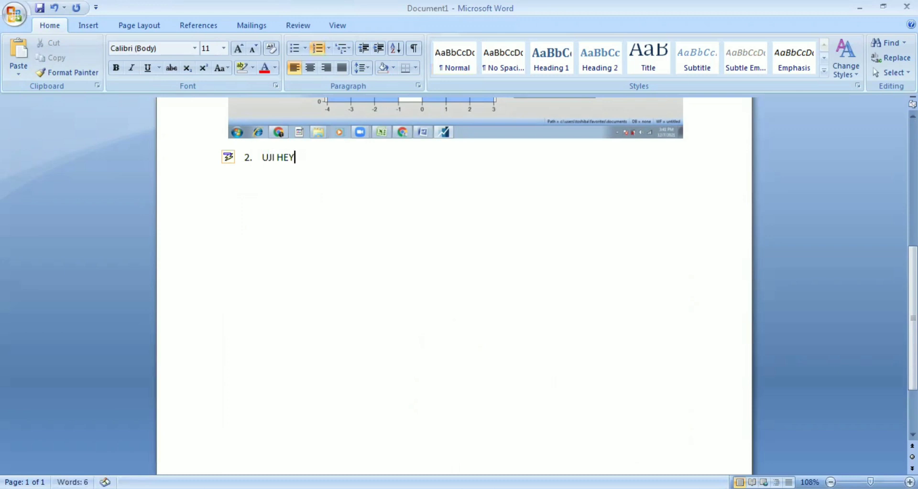
pyautogui.write('TEROKEDAS')
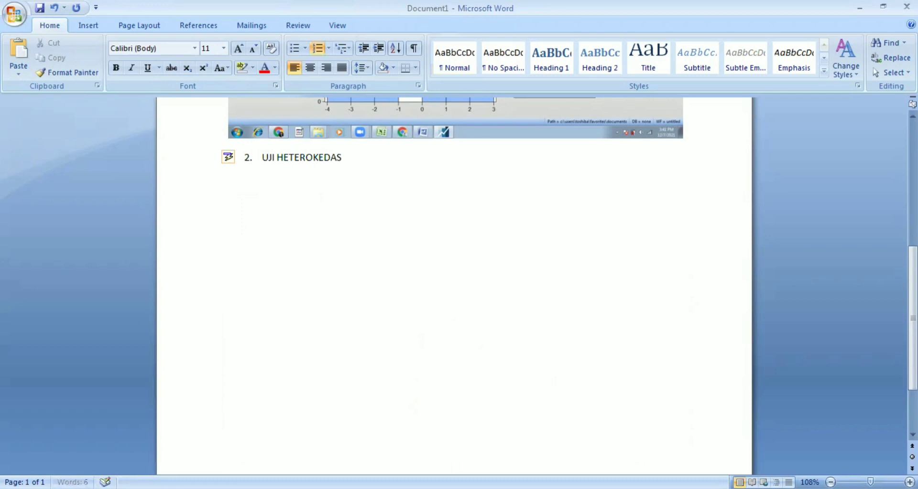
pyautogui.write('ITAS (ME')
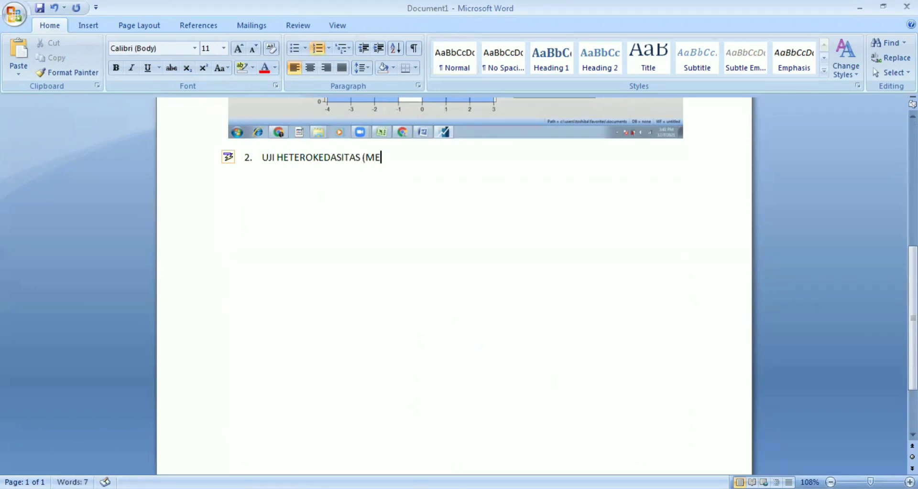
pyautogui.write('TODE WHITE)')
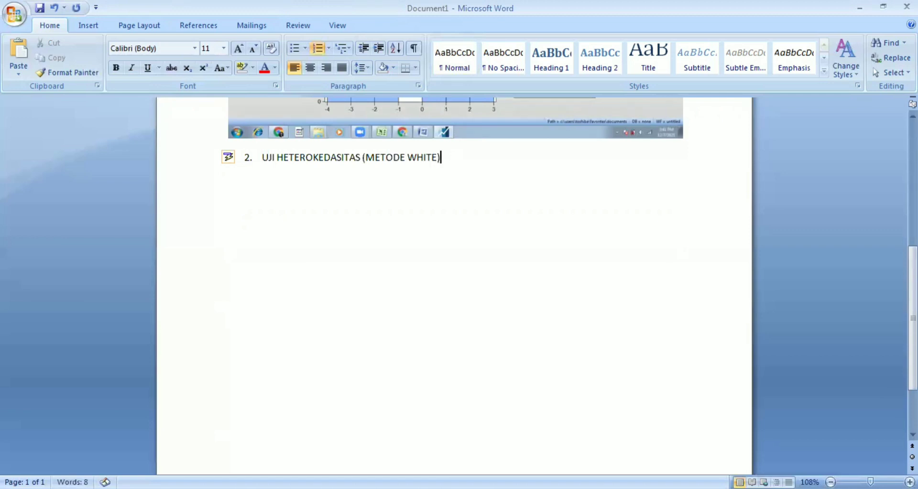
pyautogui.press('Return')
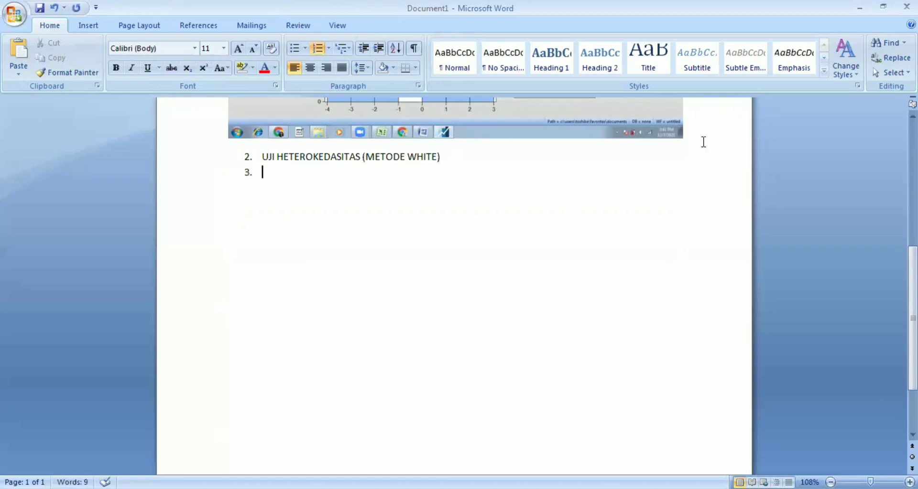
pyautogui.press('BackSpace')
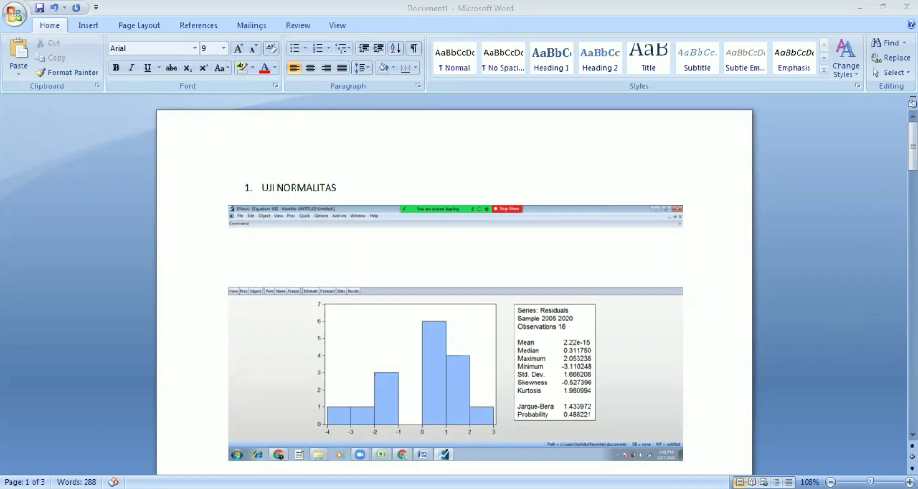
pyautogui.moveTo(912, 146)
pyautogui.mouseDown()
pyautogui.moveTo(912, 386)
pyautogui.moveTo(912, 147)
pyautogui.mouseUp()
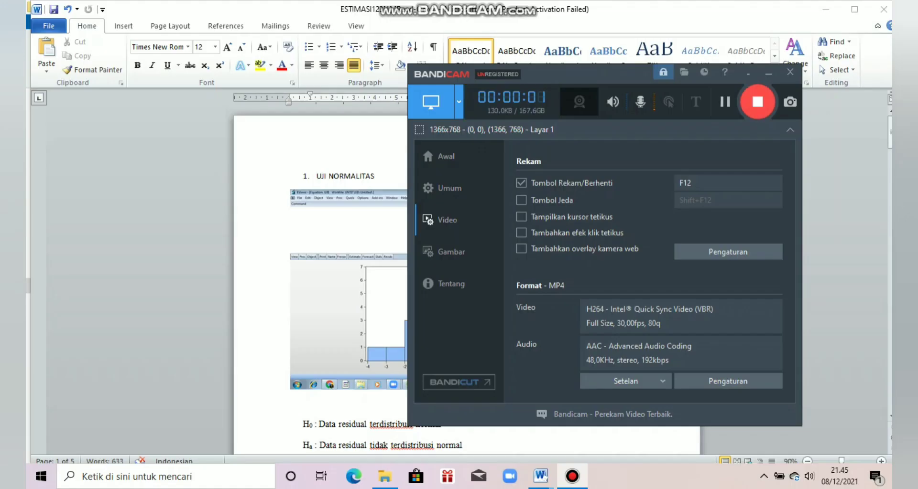
pyautogui.click(768, 72)
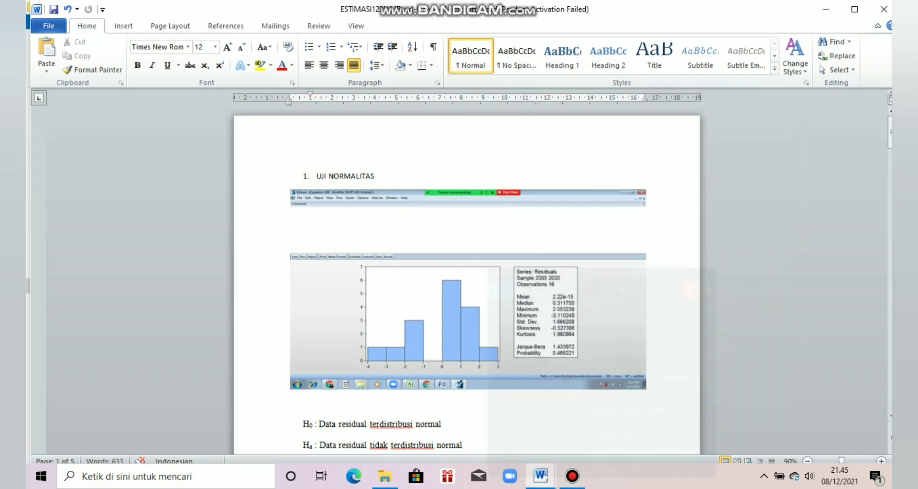